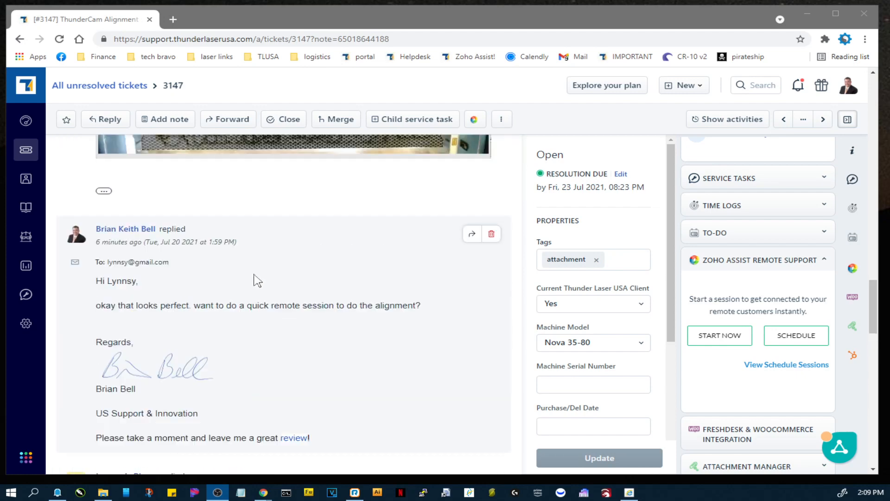
Open the newest customer response on the ThunderCam Alignment ticket from the notifications and review the ticket's conversation and attached photos.
scroll(254, 278, up, 10)
scroll(332, 230, up, 6)
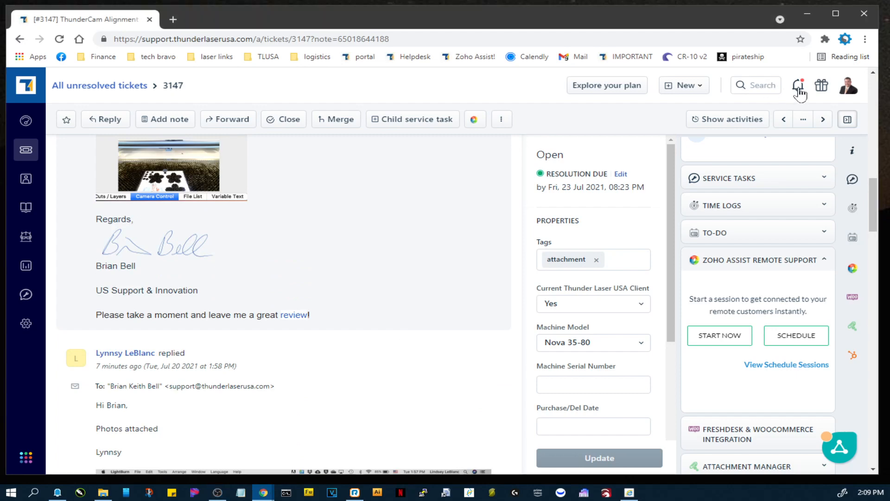
click(797, 86)
click(637, 157)
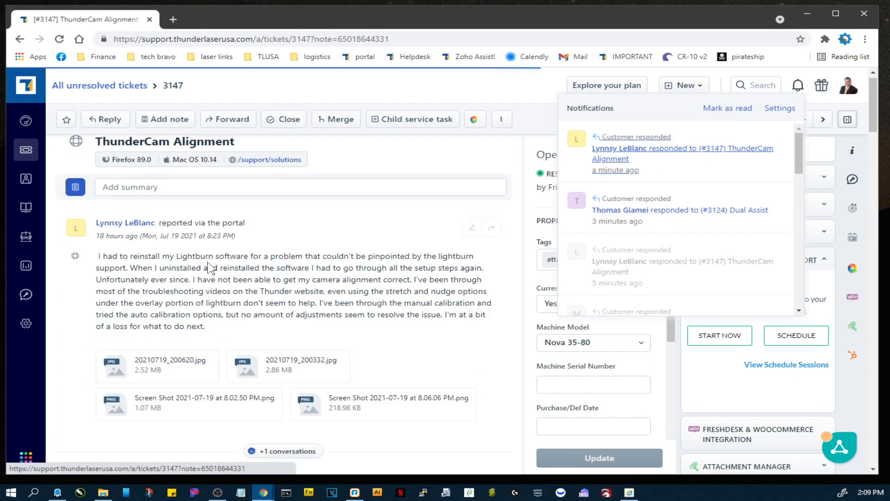
scroll(213, 265, down, 10)
scroll(237, 306, up, 5)
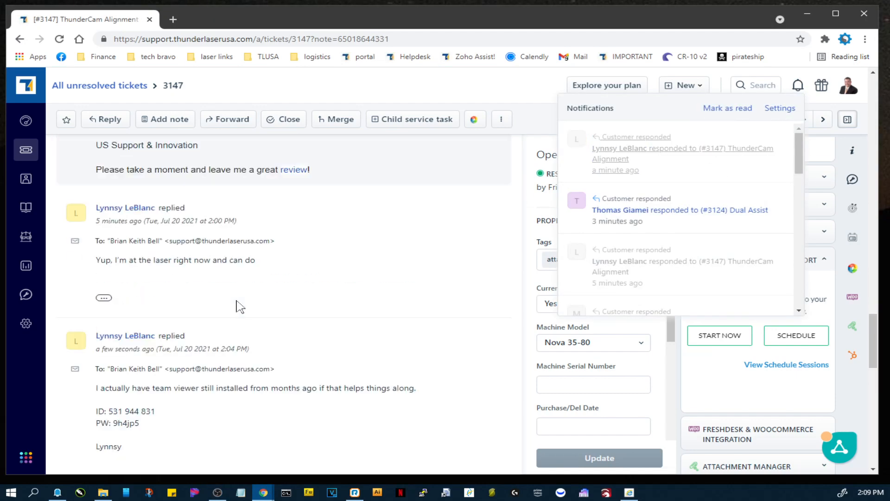
scroll(237, 308, up, 3)
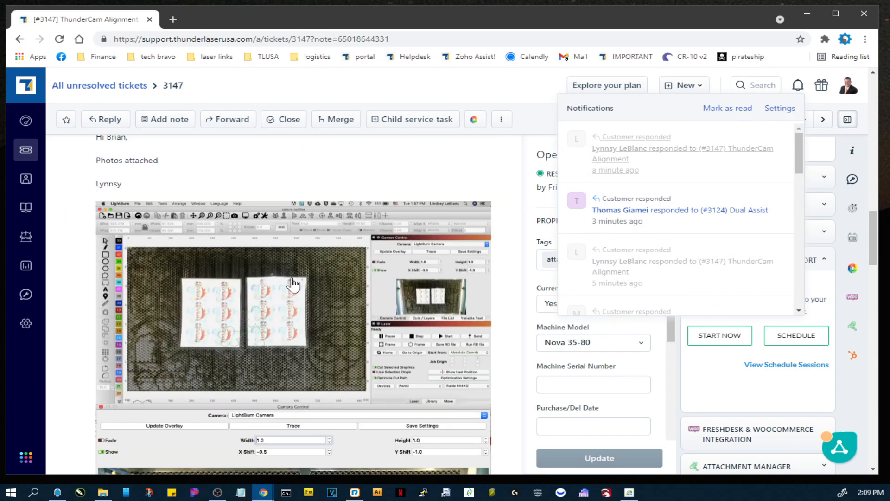
scroll(293, 278, down, 6)
click(513, 88)
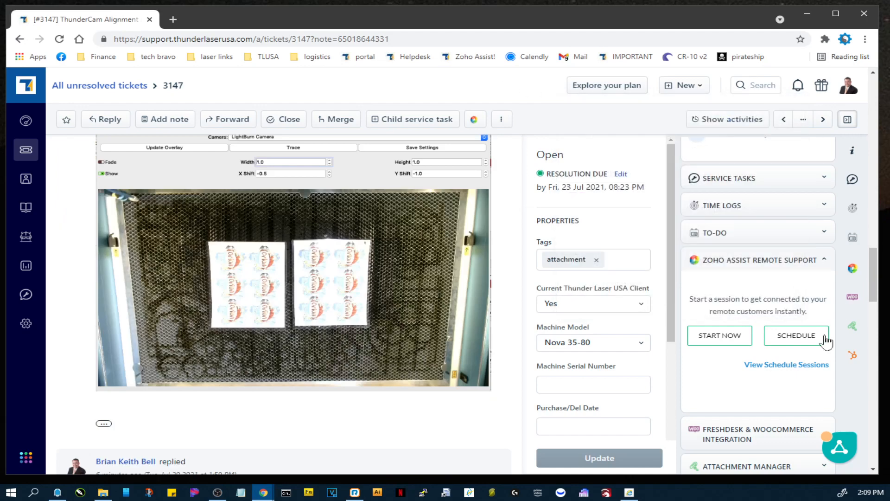
View the Zoho Assist session scheduling form and the customer's WooCommerce orders, closing each without making changes.
click(795, 341)
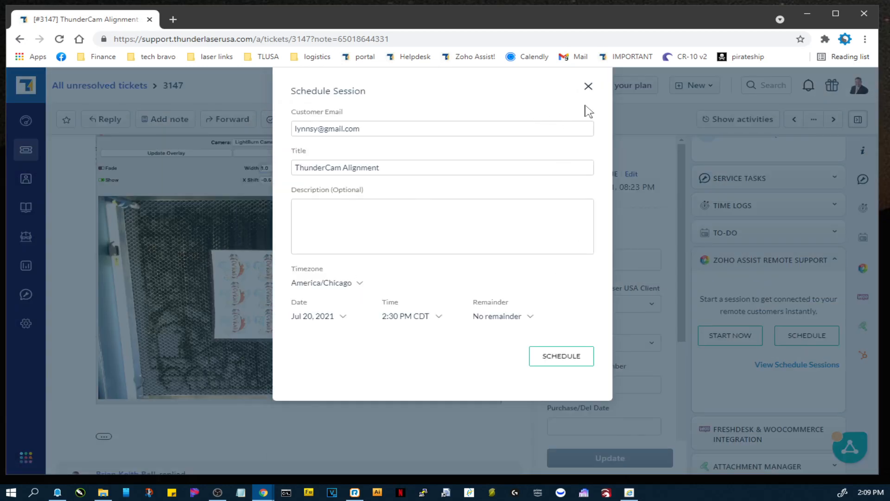
click(588, 86)
scroll(771, 408, down, 1)
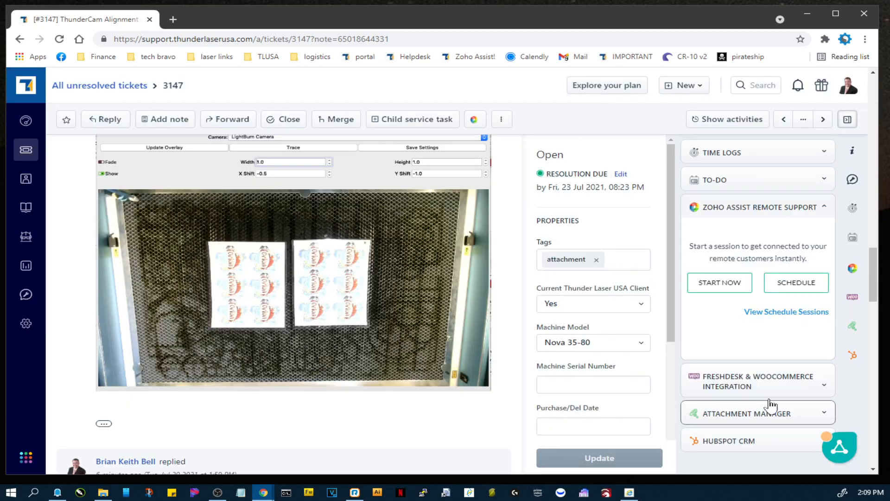
drag(765, 384, 758, 425)
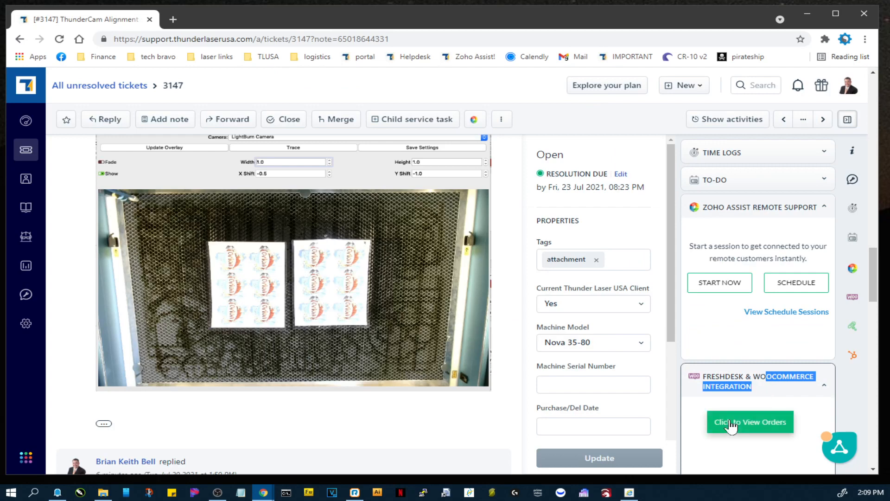
click(732, 426)
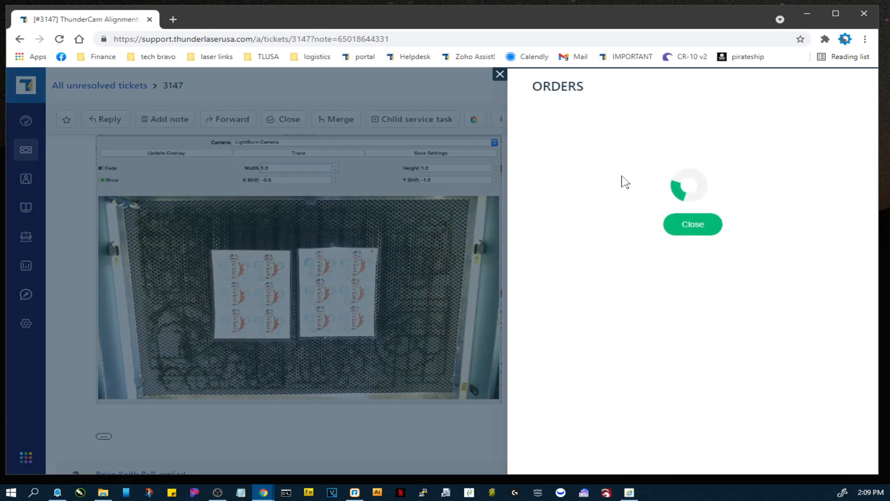
click(500, 75)
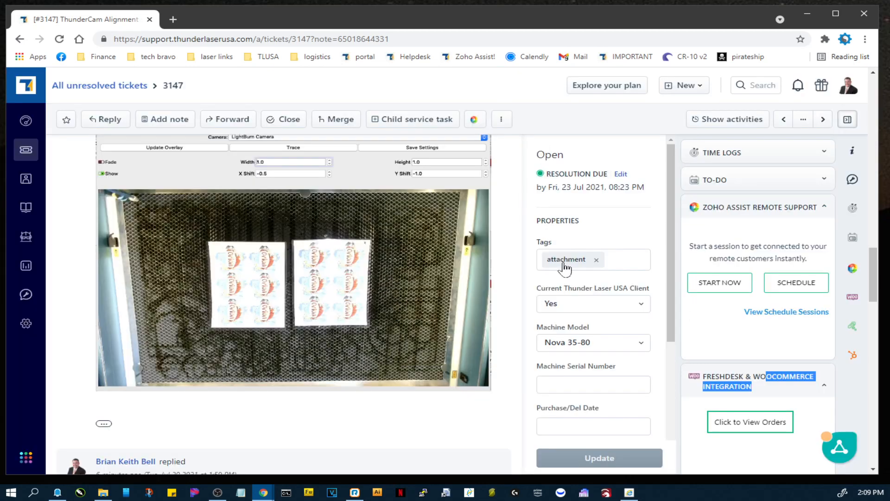
Expand the customer's HubSpot CRM information and review the ticket's contact details, timeline and original request.
scroll(562, 263, down, 3)
scroll(707, 338, down, 5)
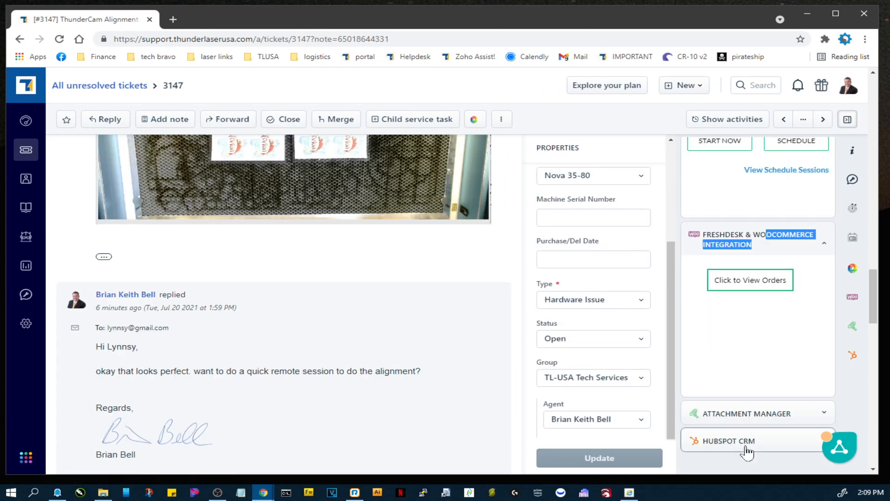
click(747, 443)
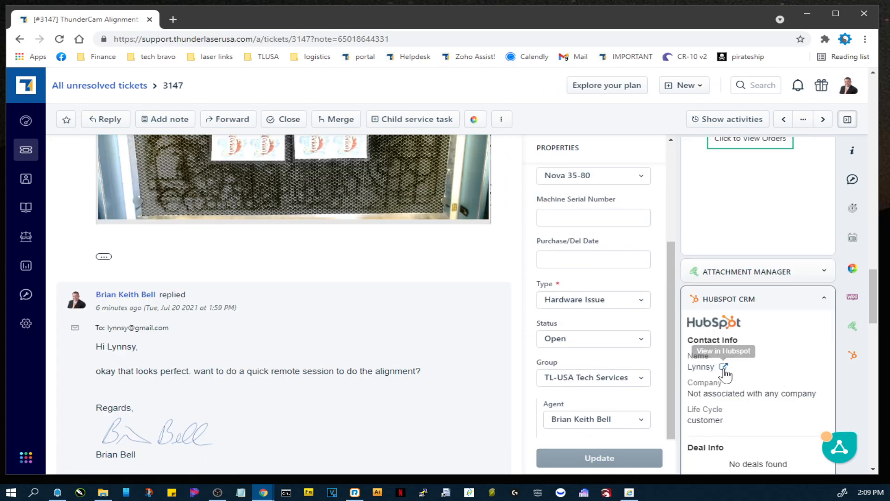
scroll(765, 364, up, 10)
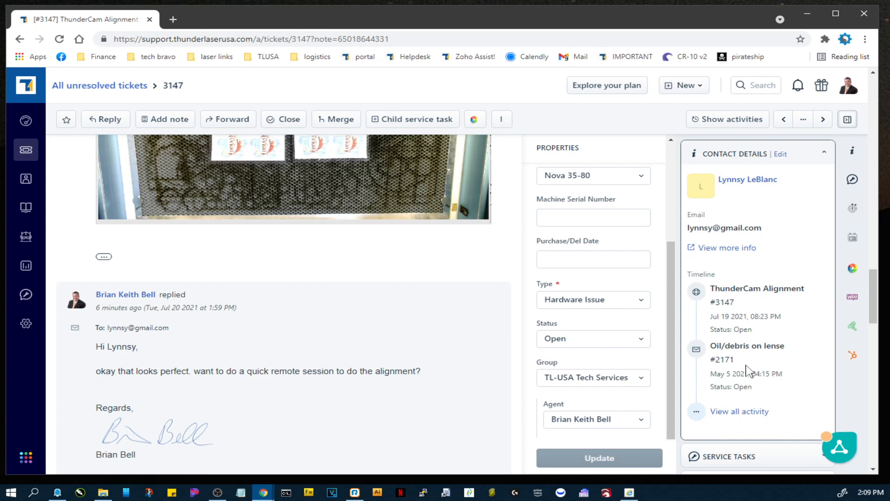
scroll(577, 387, up, 10)
scroll(487, 232, up, 10)
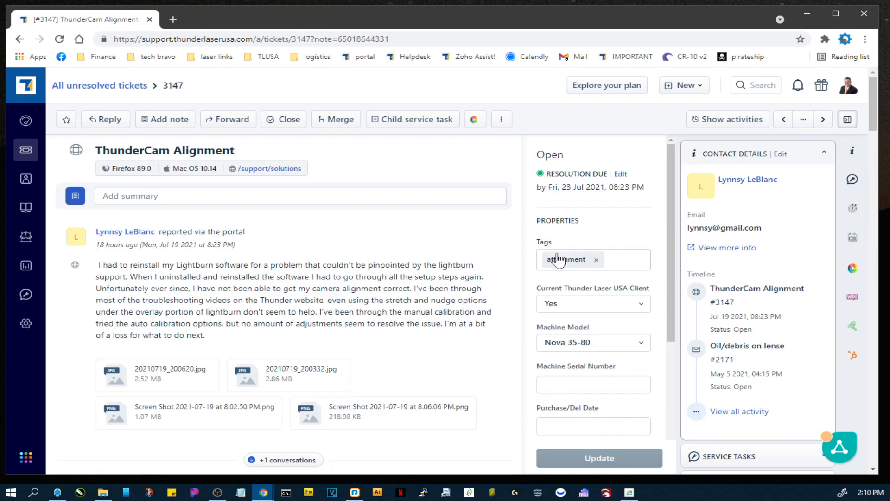
Open the bookmarked client support portal in a new tab and switch to it.
right_click(362, 55)
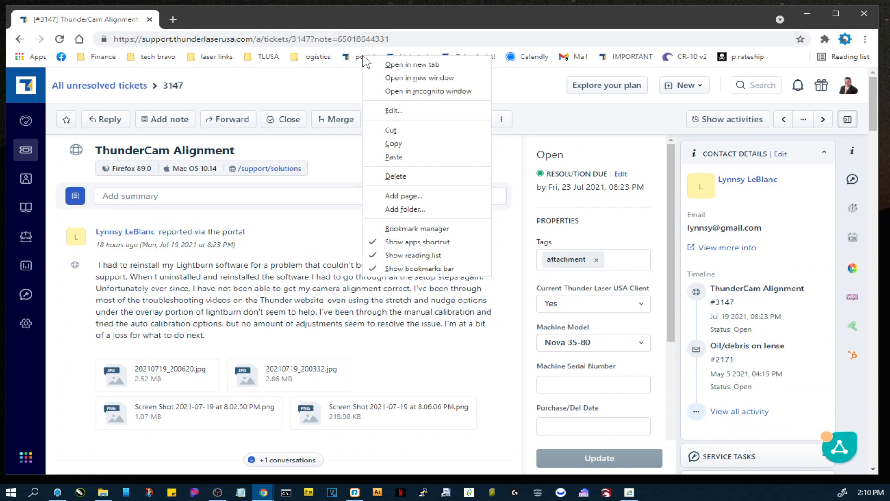
click(386, 63)
click(186, 22)
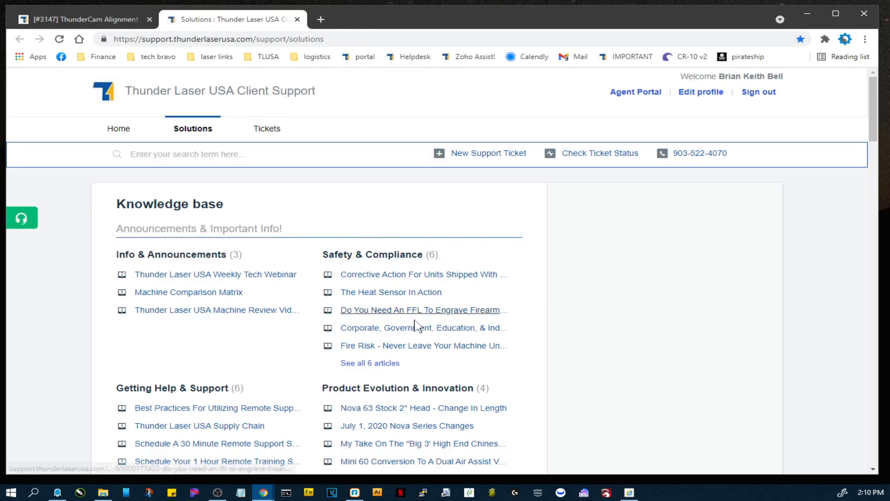
Search the knowledge base for "chiller" and open the Chiller Diagnostics & Theory Of Operation article.
scroll(589, 403, down, 3)
scroll(592, 416, up, 3)
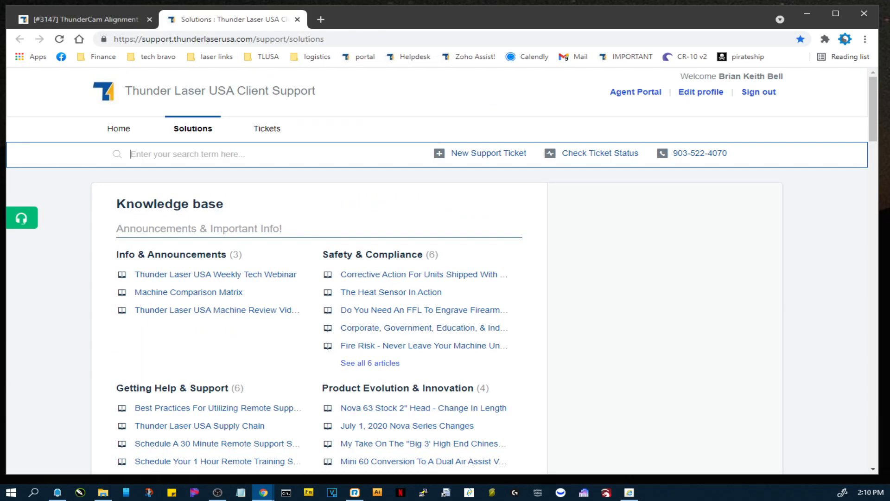
text(chiller)
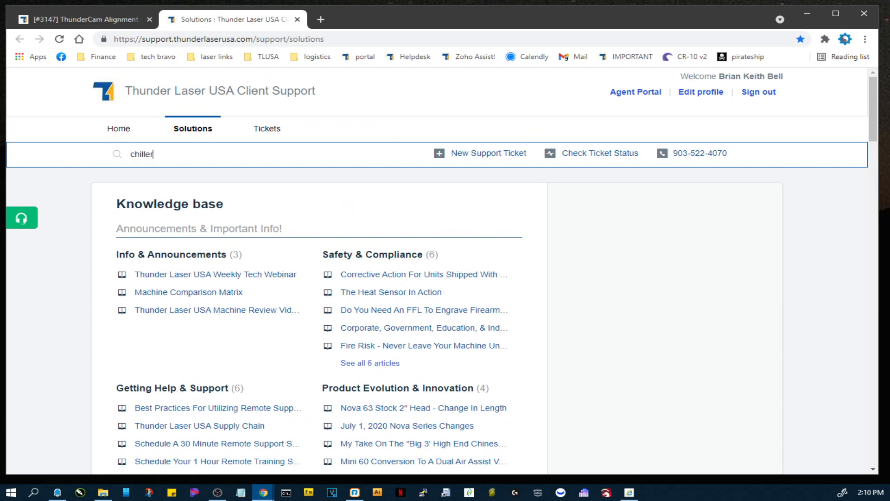
click(191, 215)
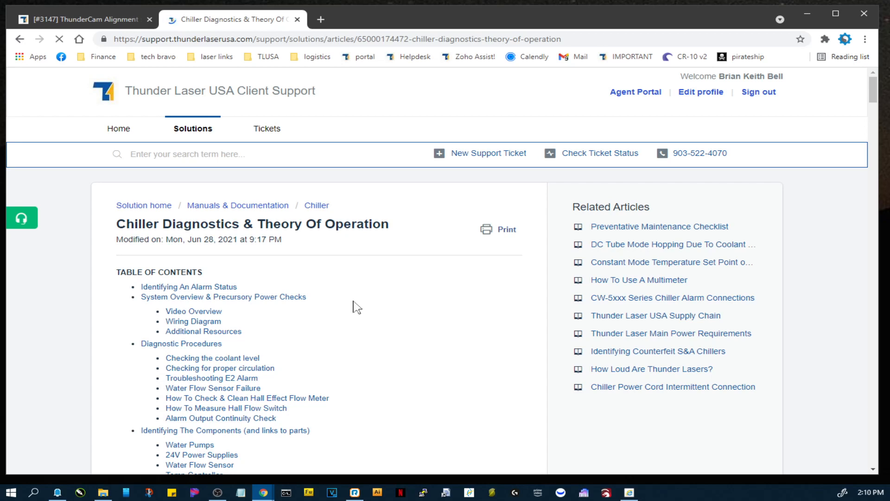
Examine the chiller article's table of contents, alarm status section, additional resources and circulation checks.
scroll(357, 310, down, 4)
scroll(357, 310, down, 3)
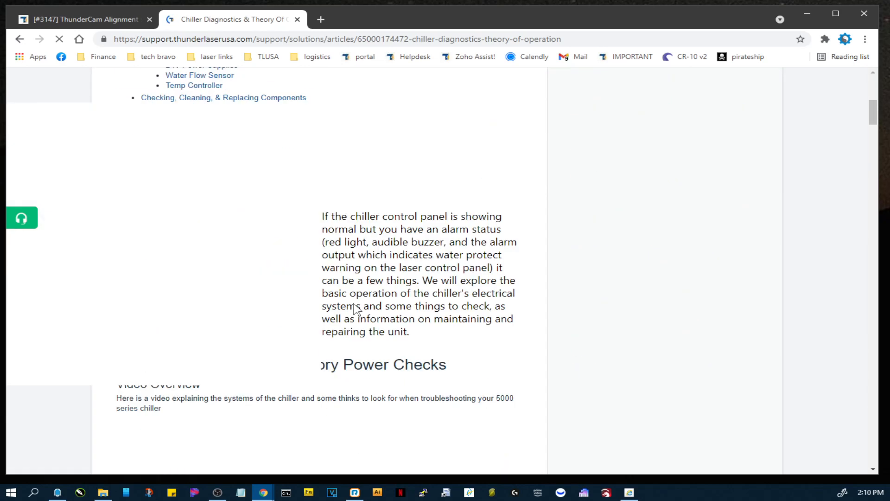
scroll(373, 306, down, 1)
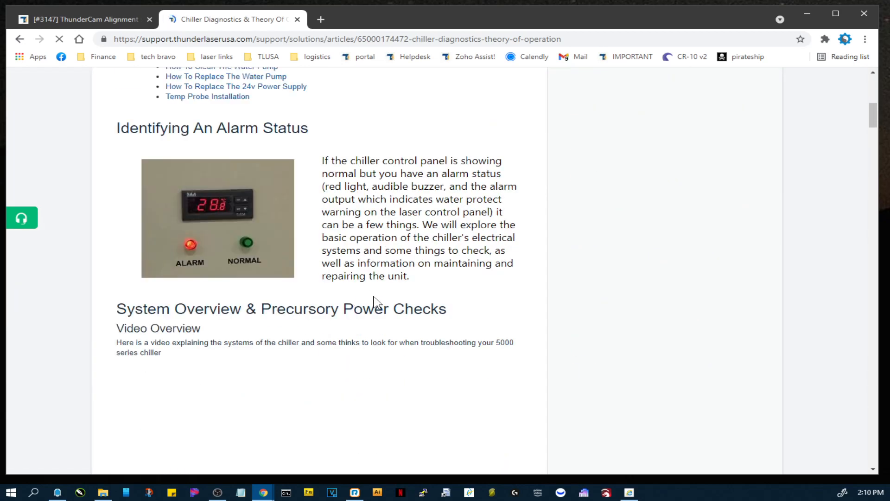
scroll(376, 306, down, 12)
scroll(380, 303, down, 10)
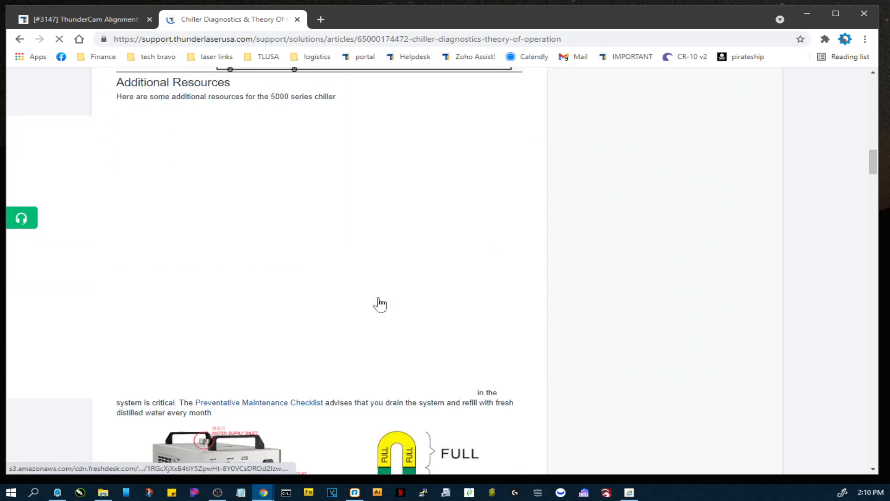
scroll(380, 304, down, 4)
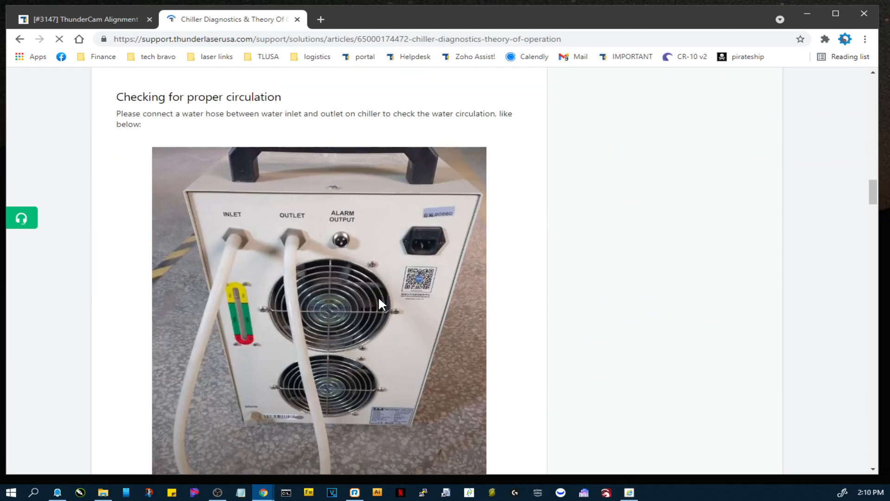
scroll(381, 305, down, 5)
scroll(382, 303, down, 6)
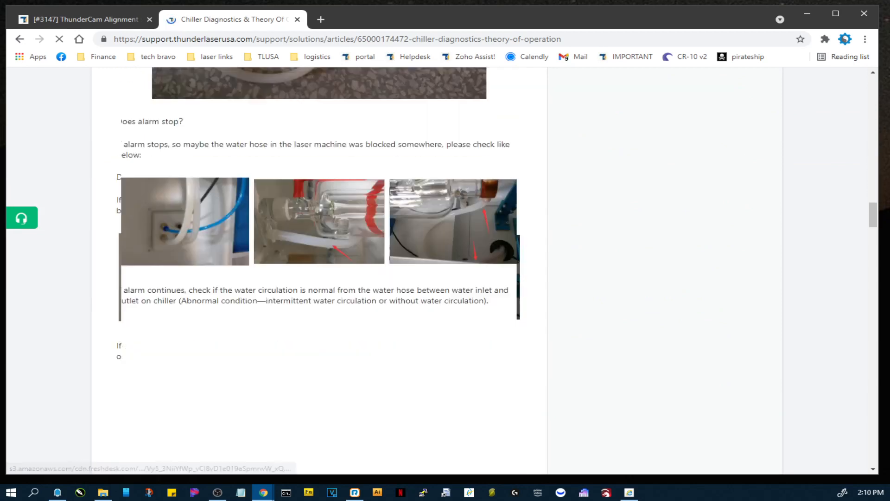
scroll(394, 307, up, 9)
scroll(394, 307, up, 20)
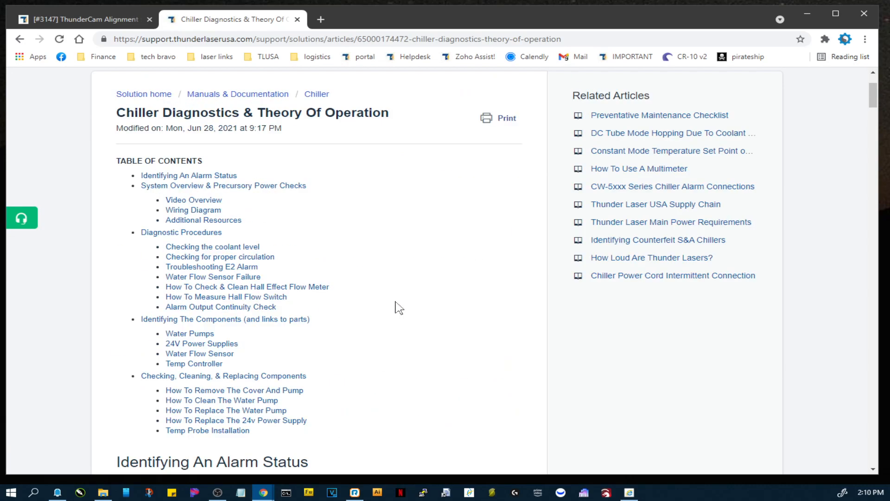
scroll(399, 308, up, 3)
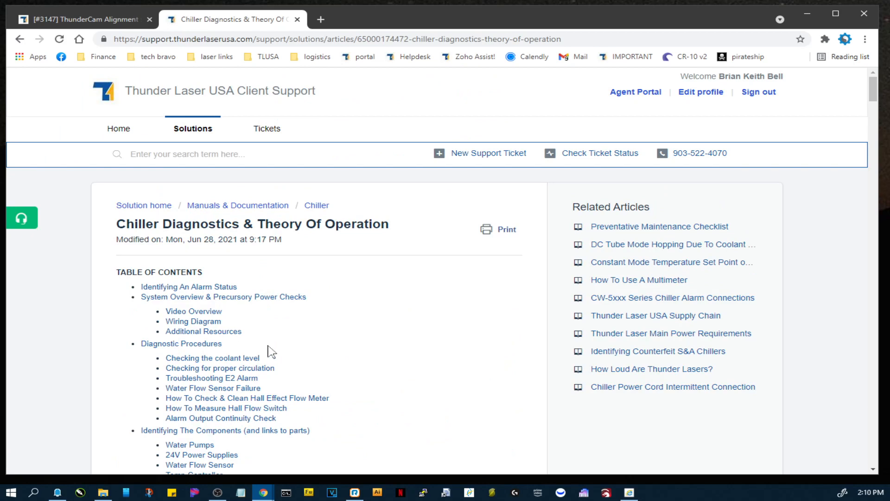
scroll(278, 352, down, 5)
scroll(376, 344, up, 4)
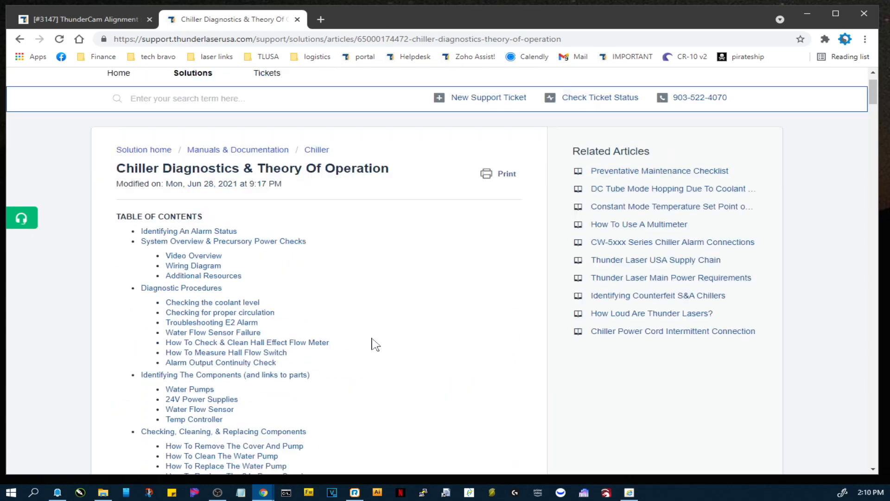
scroll(325, 352, up, 1)
scroll(306, 366, down, 6)
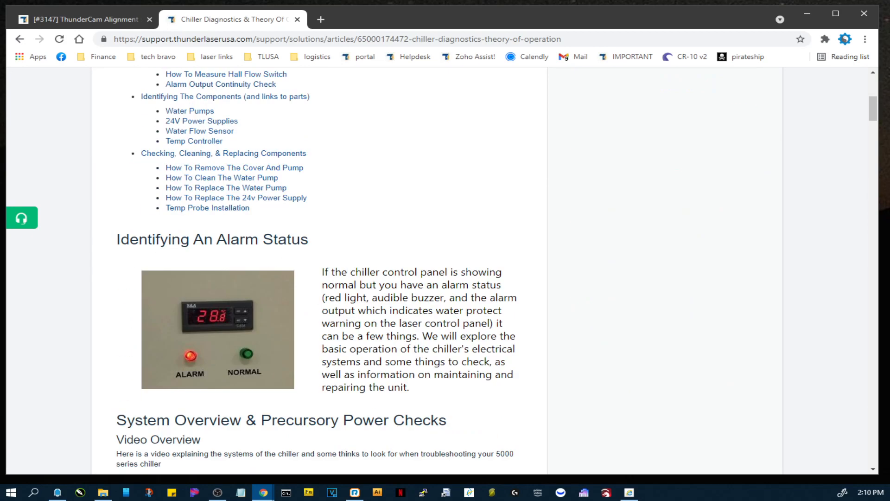
scroll(397, 348, down, 9)
scroll(396, 348, up, 10)
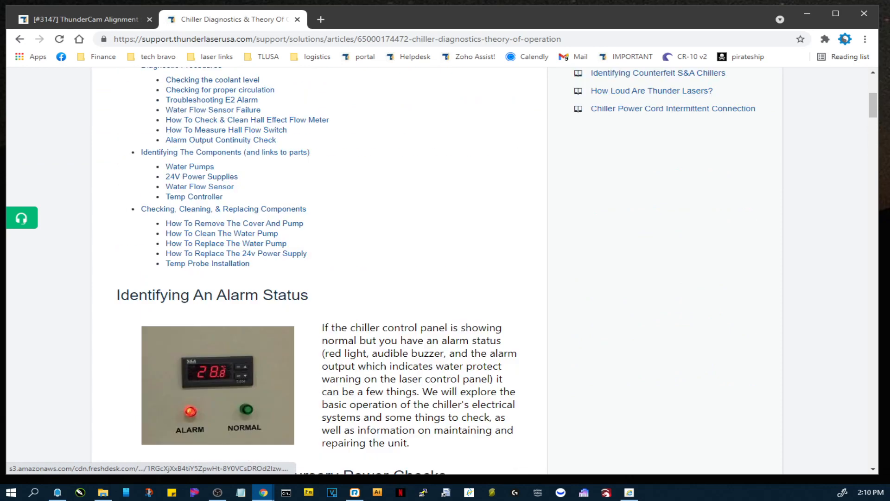
scroll(218, 385, up, 6)
From the portal's home page, open the Corporate, Government, Education, & Industry Compliance article and review its regulation and example documentation links.
click(125, 135)
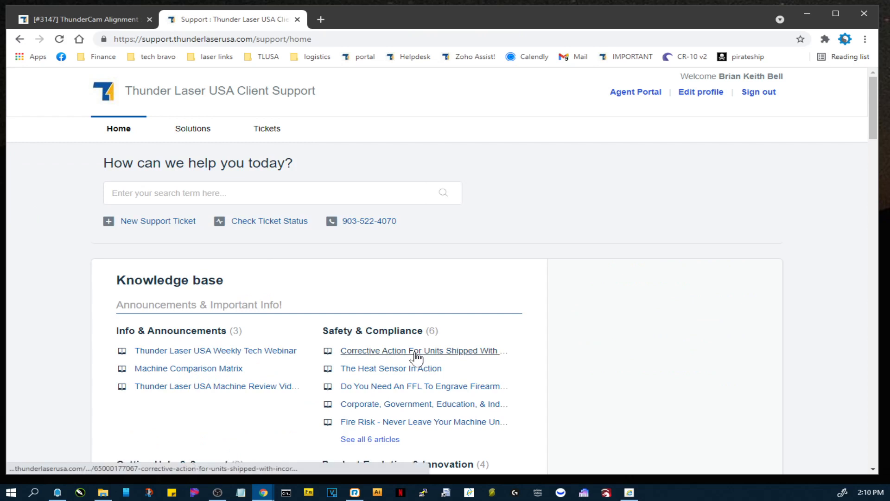
scroll(431, 366, down, 5)
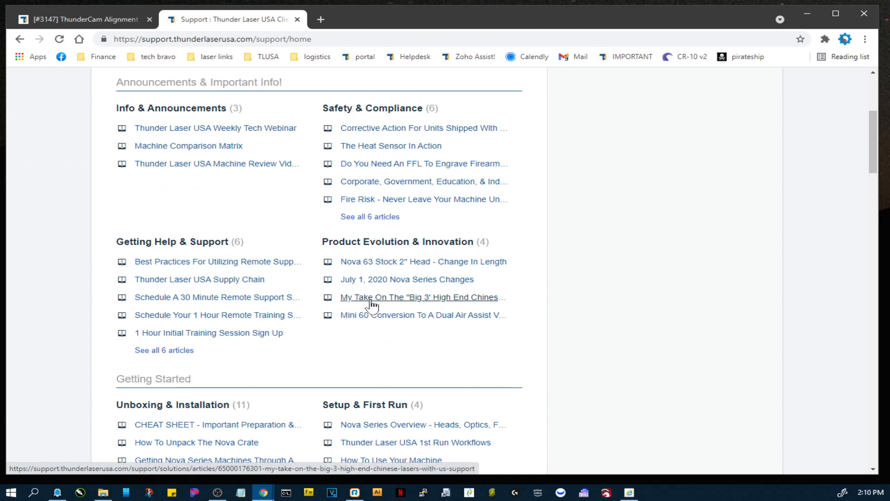
click(351, 185)
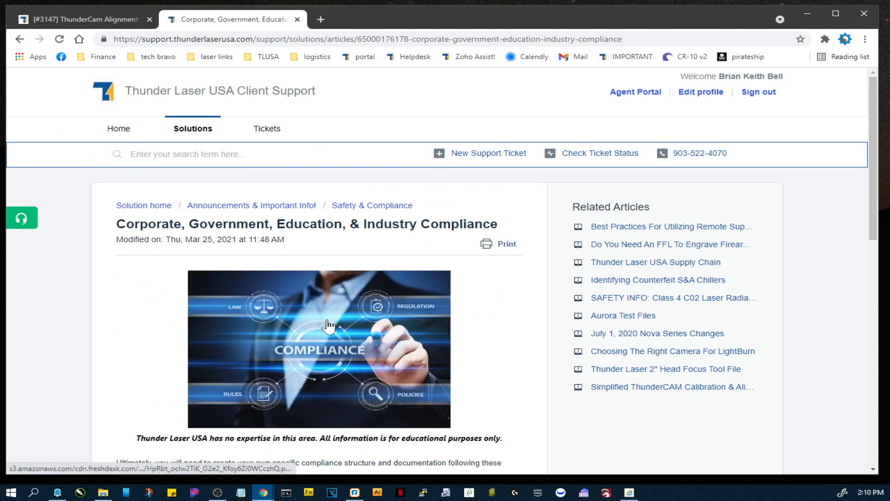
scroll(329, 327, down, 4)
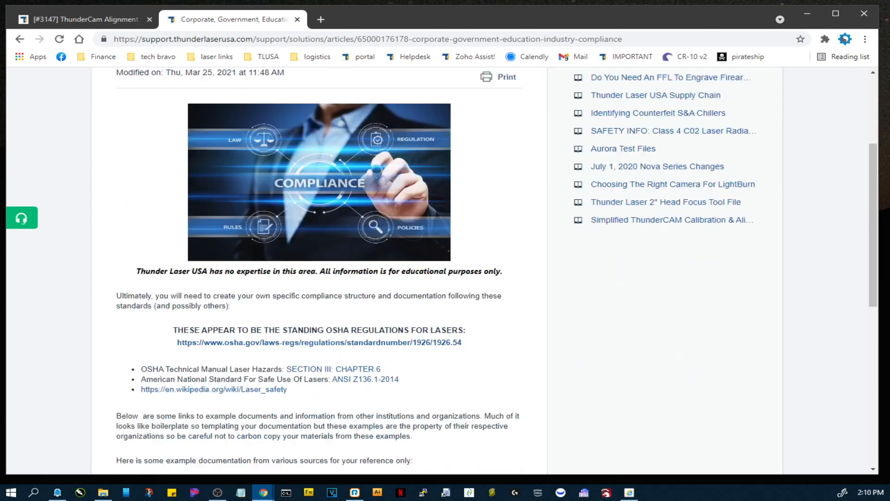
scroll(361, 337, down, 1)
scroll(363, 337, down, 6)
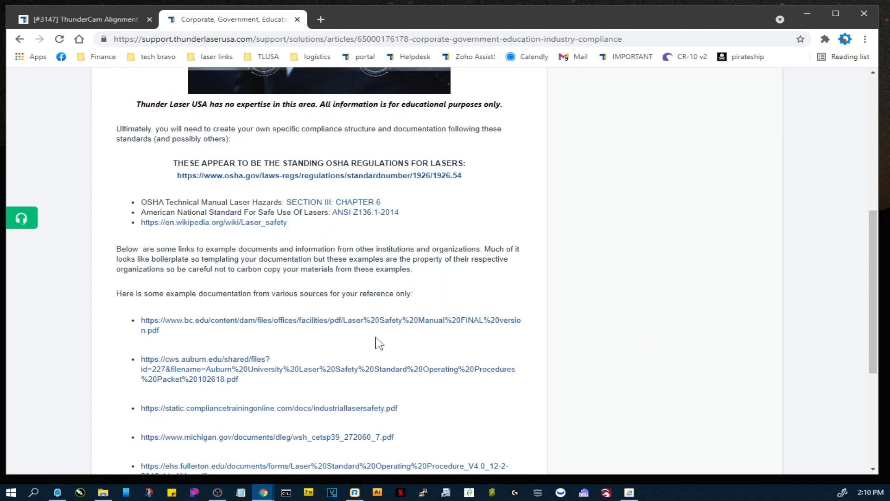
scroll(378, 342, up, 10)
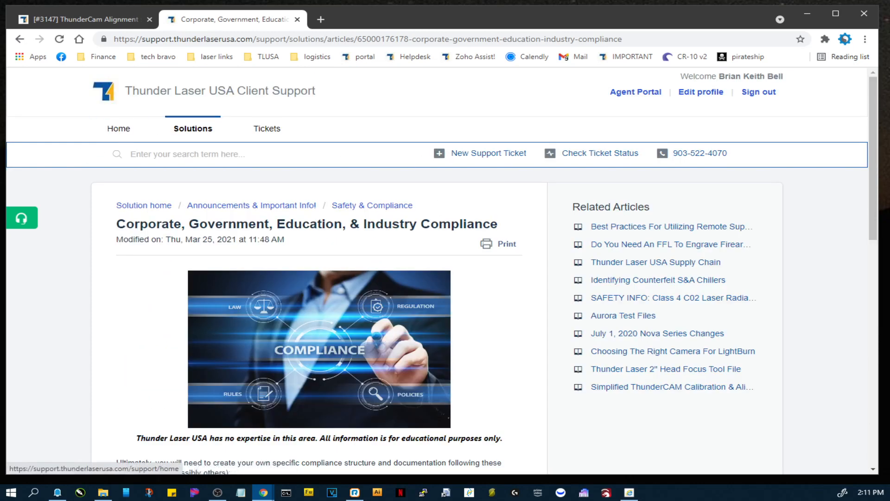
Return to the ThunderCam Alignment ticket and review its conversation down to the latest reply with the remote session link.
drag(74, 11, 74, 15)
click(86, 27)
scroll(387, 366, down, 10)
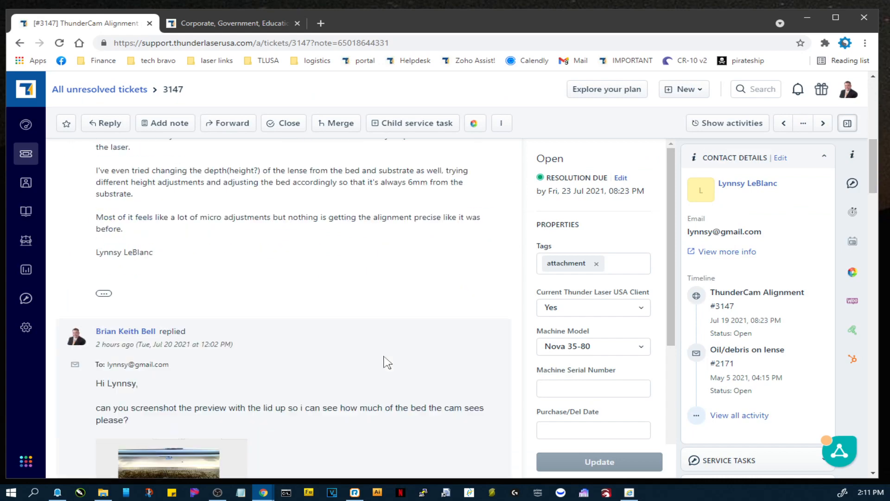
scroll(388, 371, down, 15)
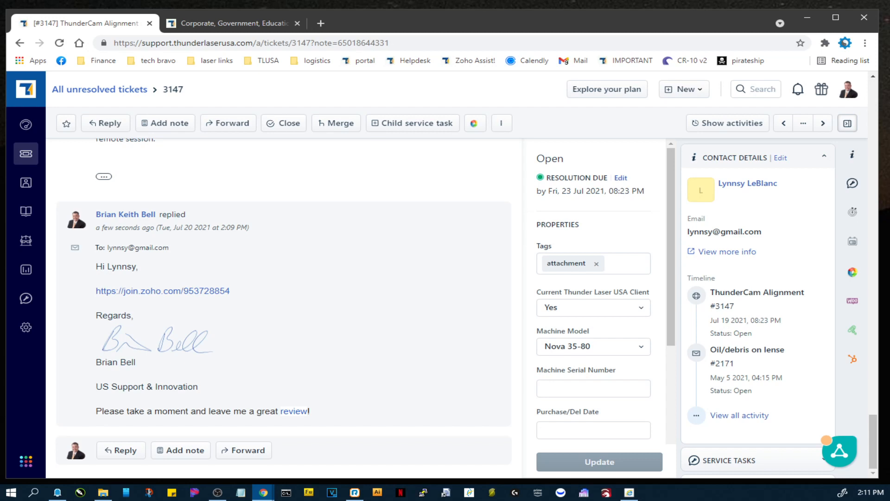
Switch to the Zoho Assist remote session and dismiss the chat panel, the Join app warning and the ZohoJoin window.
key(alt+Tab)
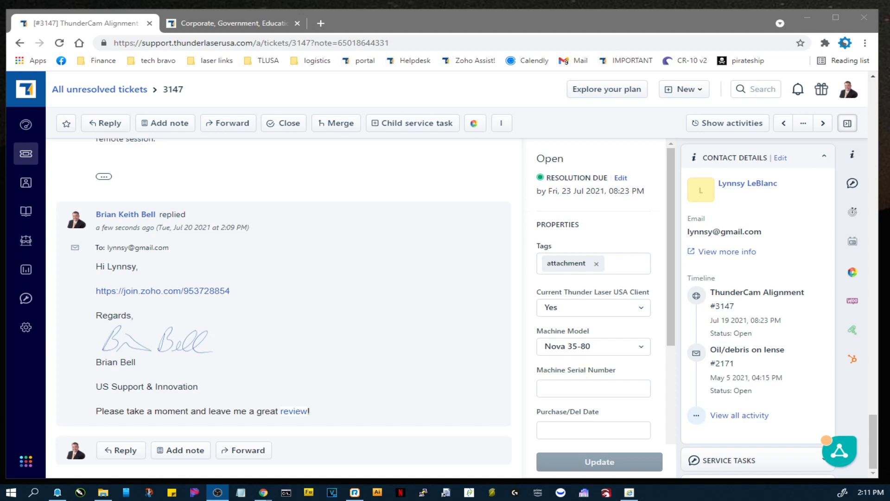
key(alt+Tab)
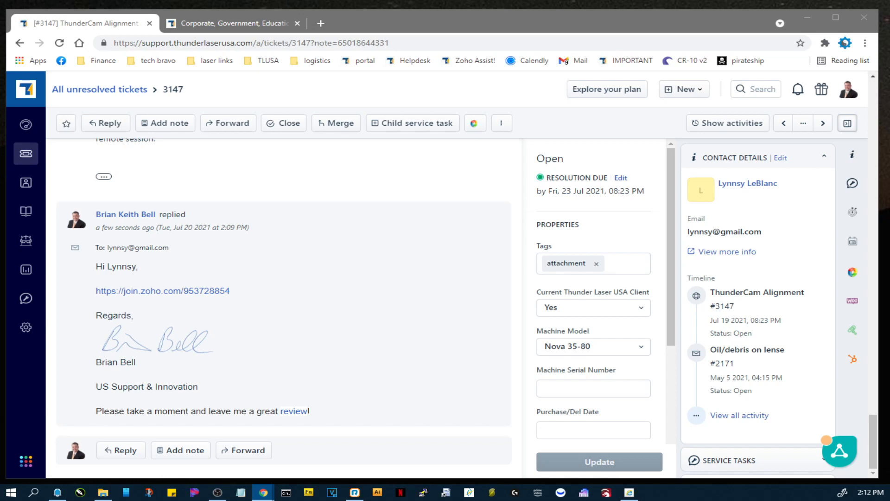
key(alt+Tab)
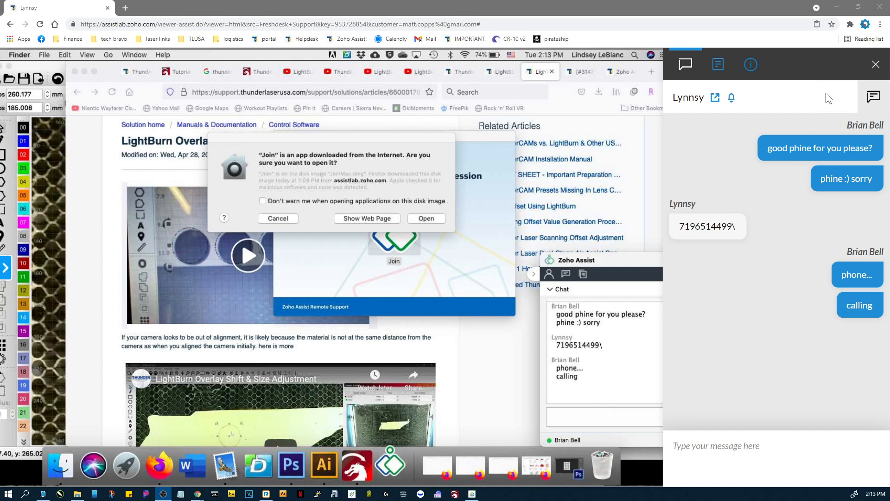
click(876, 65)
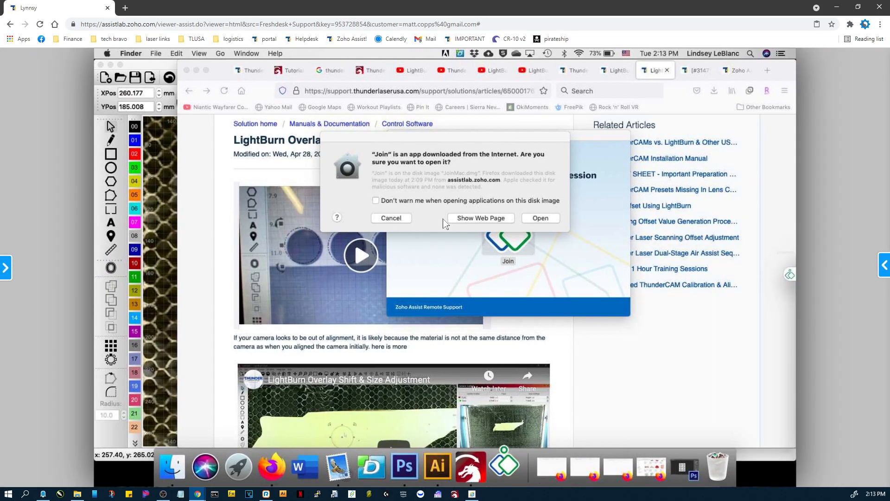
click(389, 219)
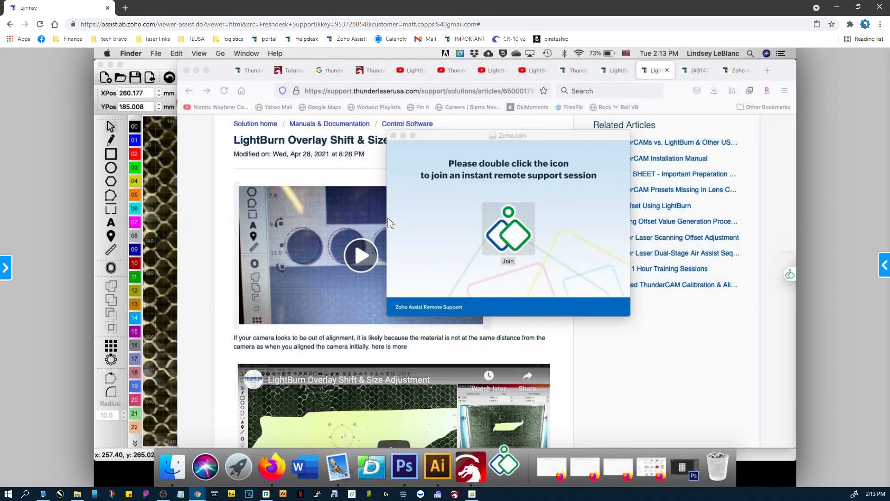
click(394, 136)
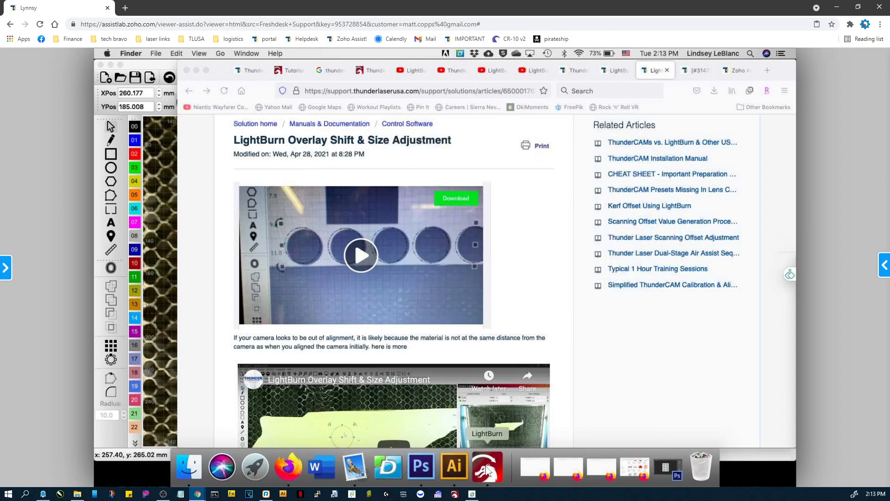
Switch to LightBurn on the remote computer and start the lens calibration for its camera.
click(488, 468)
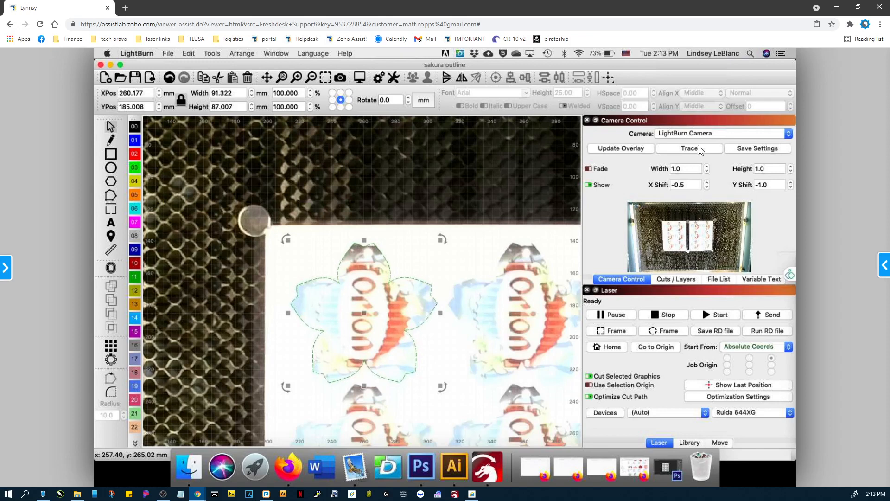
click(287, 78)
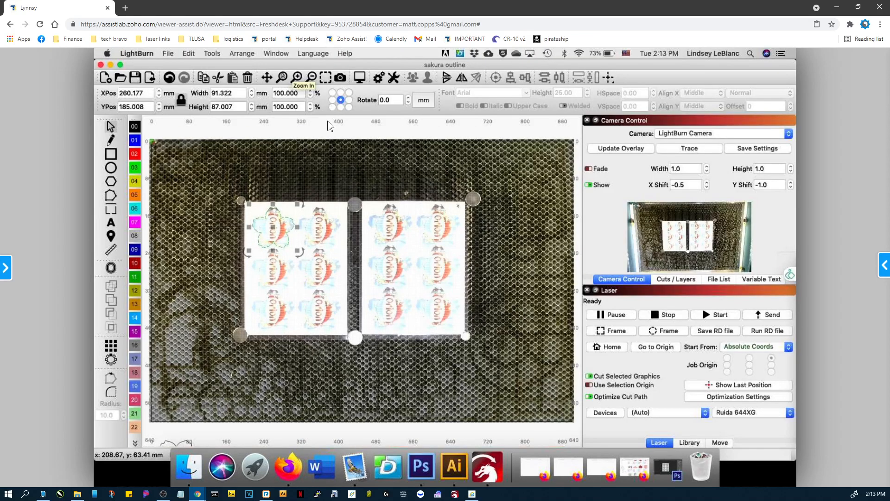
right_click(661, 236)
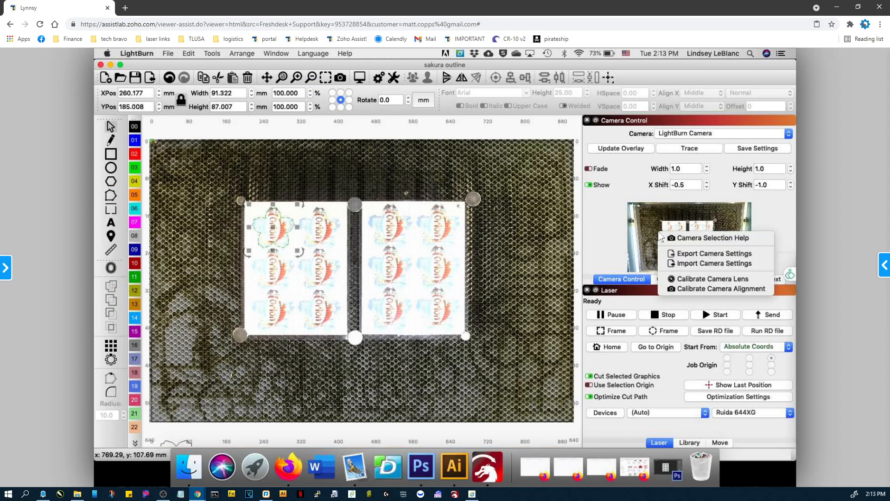
click(693, 279)
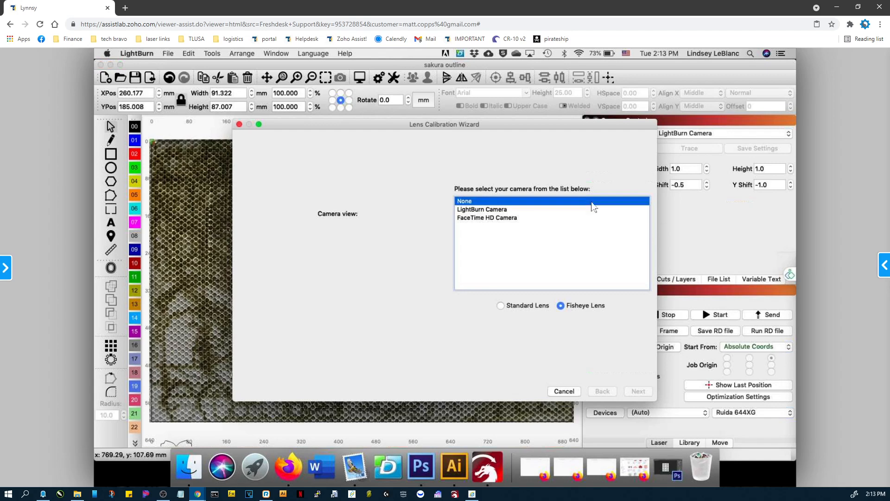
Calibrate the LightBurn Camera as a Standard Lens using the 8MP-W-95 preset.
click(480, 210)
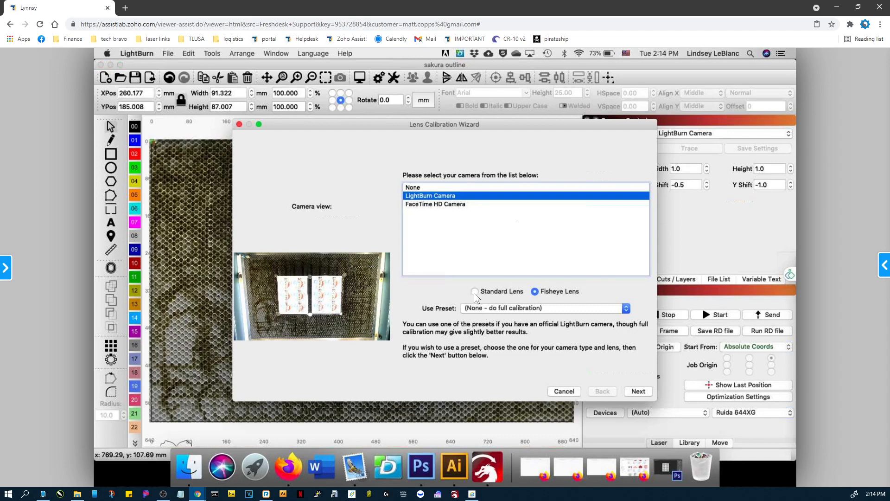
click(475, 292)
click(625, 309)
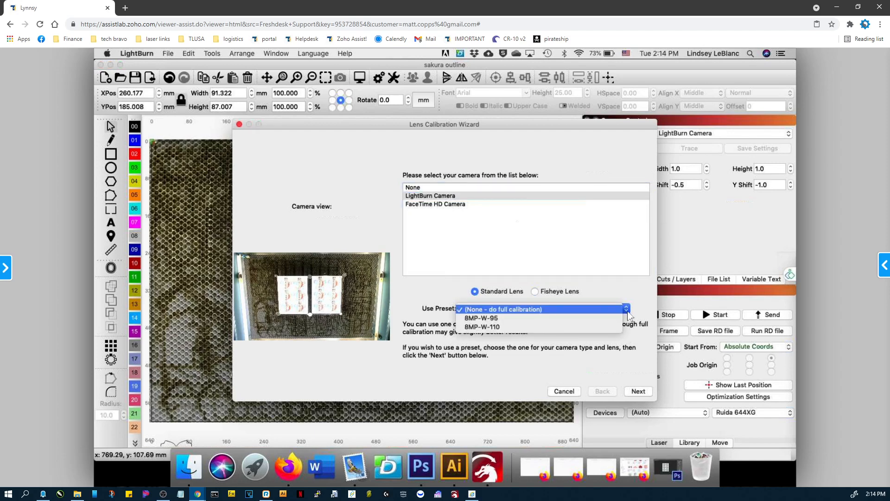
click(505, 321)
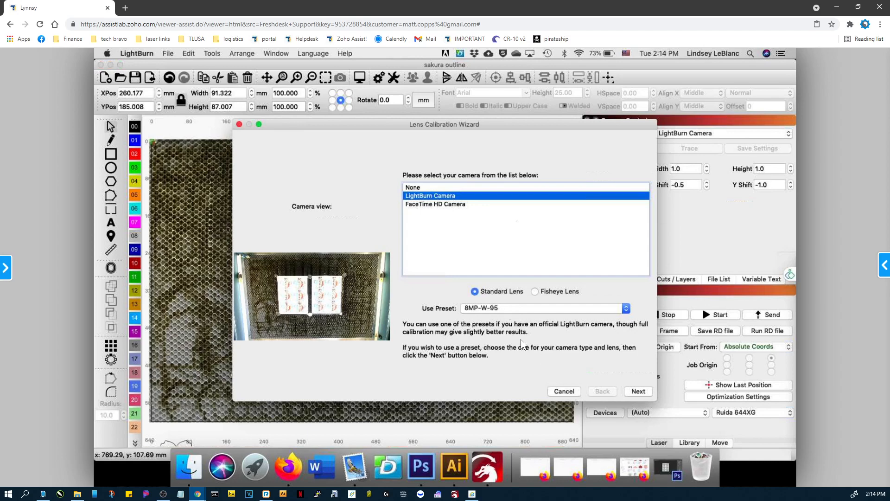
click(637, 392)
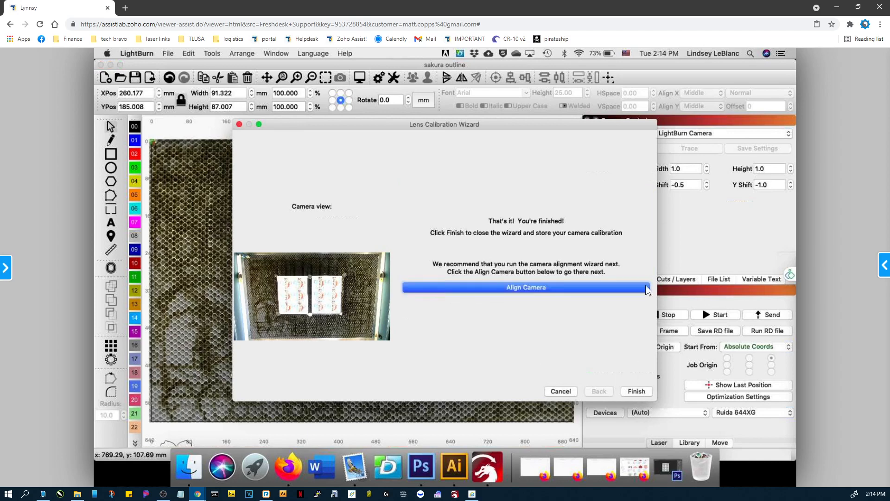
Proceed to camera alignment for the LightBurn Camera, look over the alignment cut settings, and cancel the wizard.
click(515, 288)
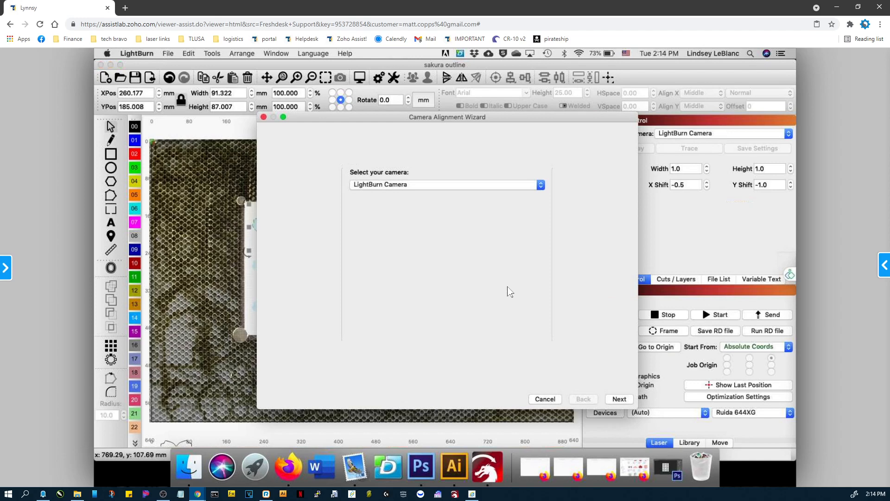
click(620, 404)
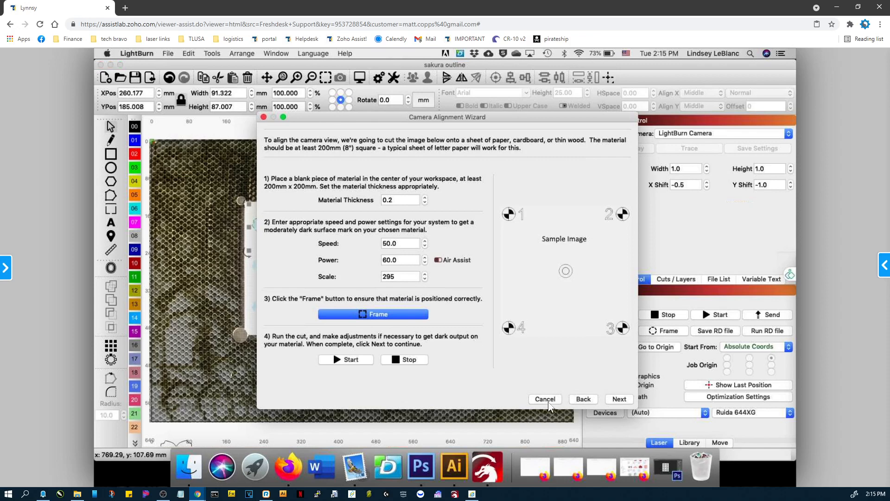
click(546, 399)
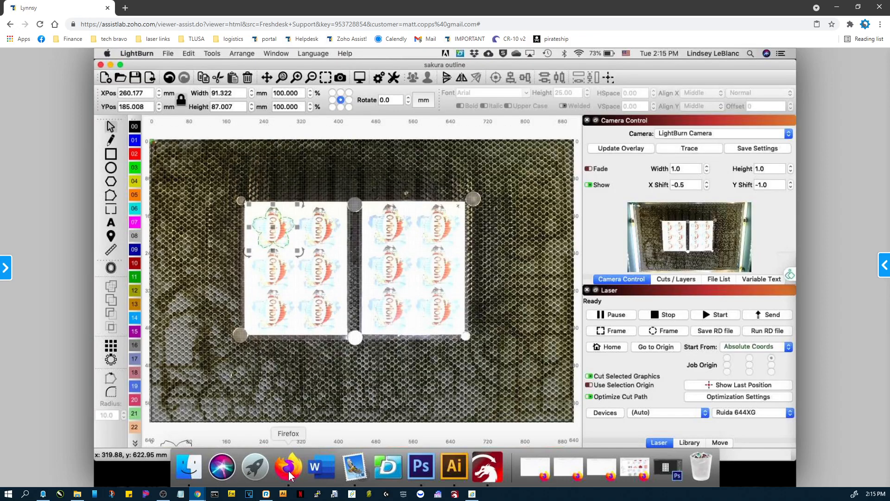
Switch to Firefox on the remote computer, search the support portal for "basics of focus" and open The Basics Of Focus article.
click(289, 472)
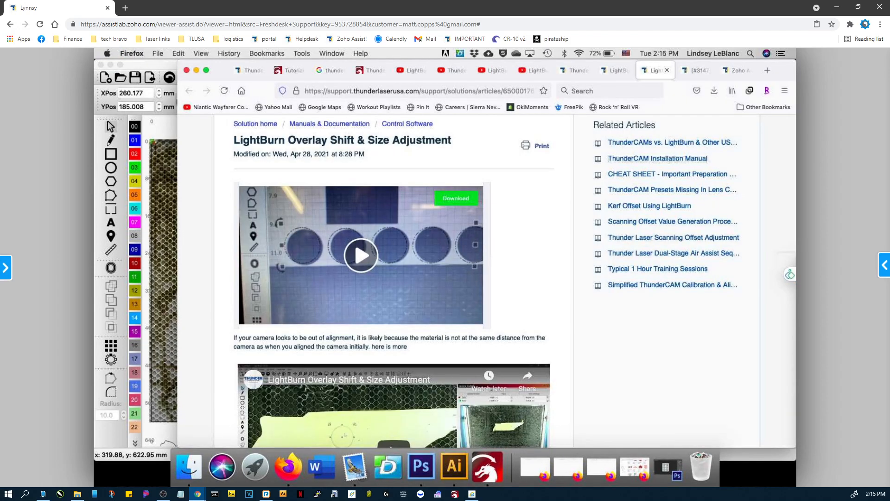
scroll(487, 278, up, 3)
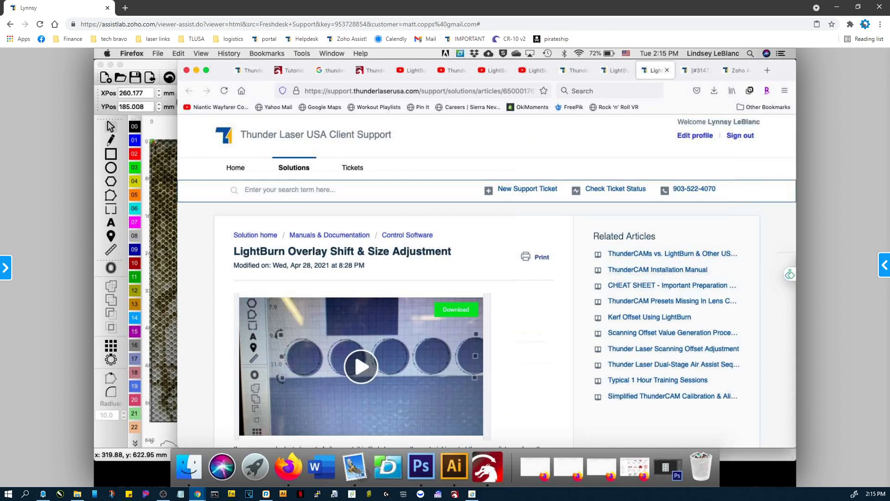
text(basics of focus)
key(Return)
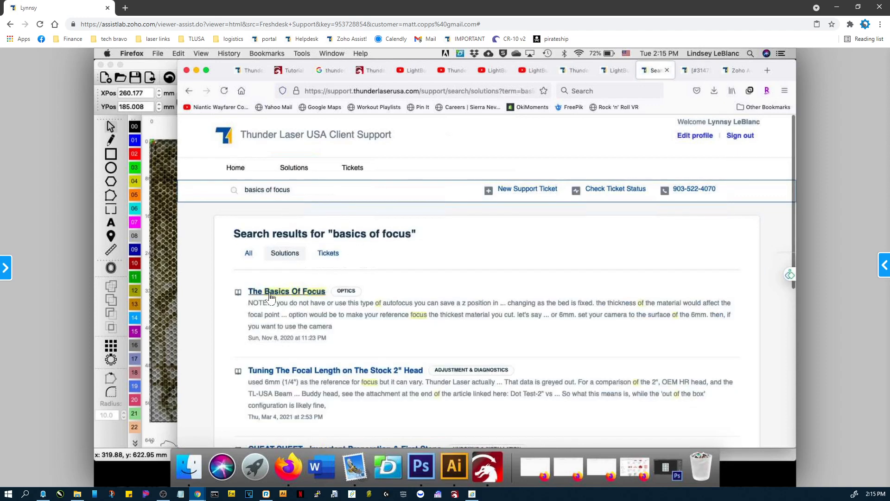
click(270, 295)
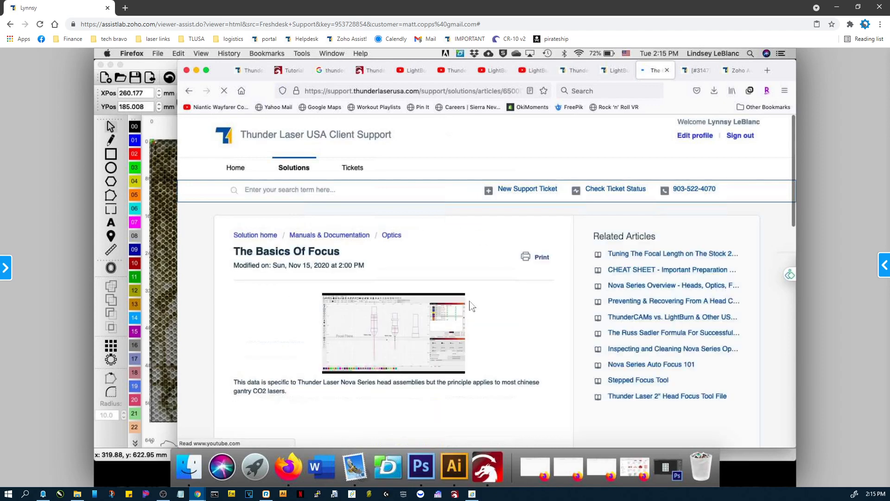
Find the ThunderCAM Focus video in the article, start it, then mute and pause it at the beginning.
scroll(436, 313, down, 2)
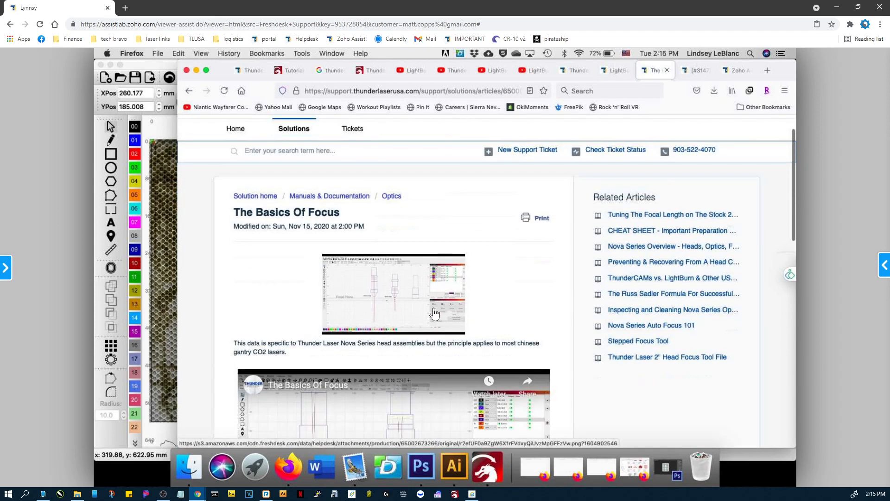
scroll(435, 314, down, 5)
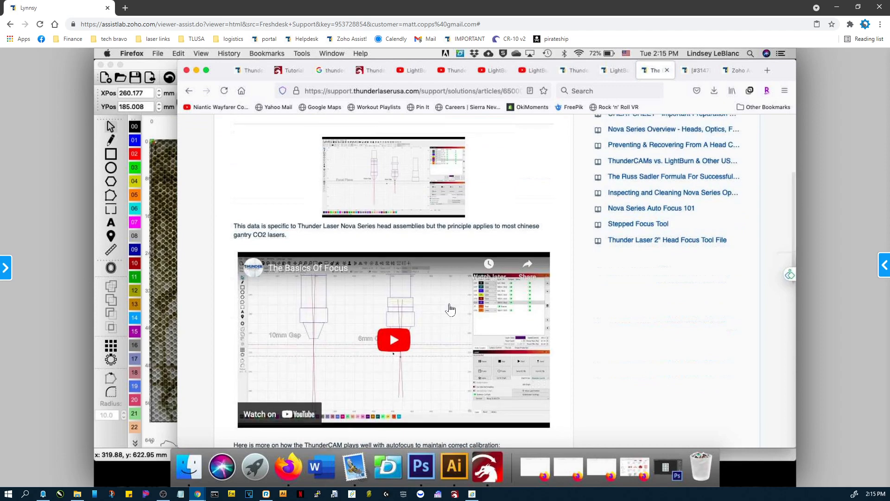
scroll(450, 310, down, 10)
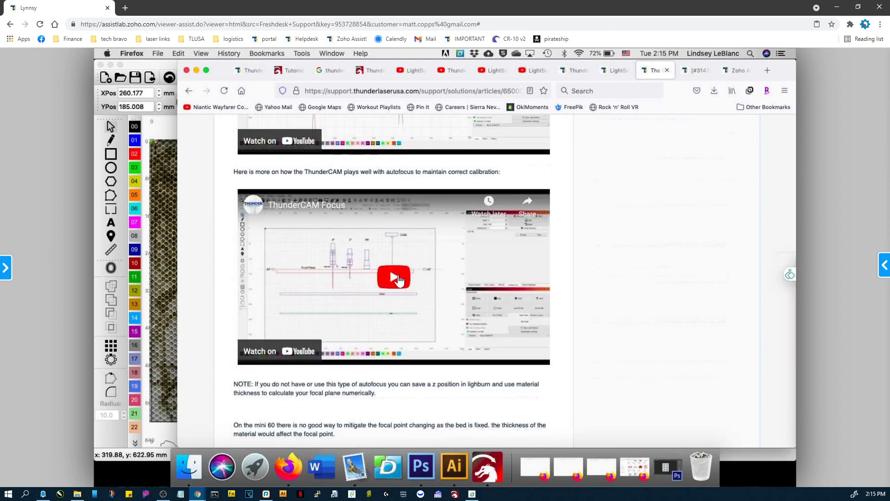
click(398, 279)
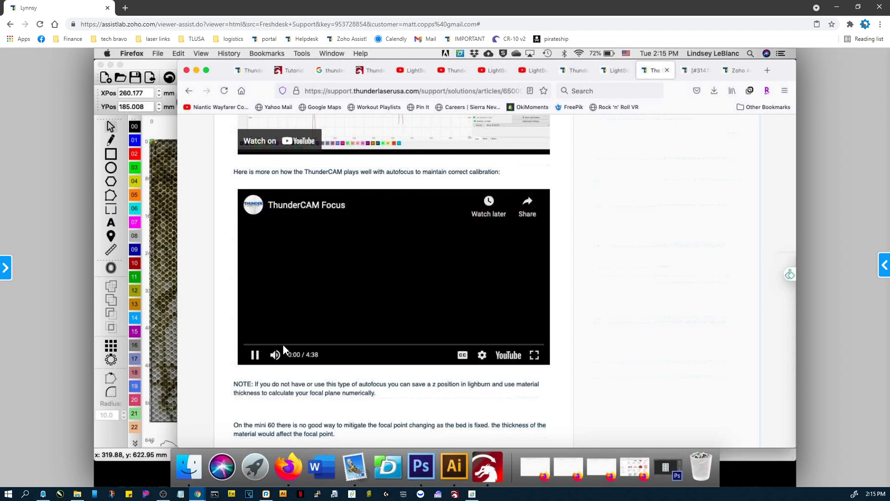
click(276, 357)
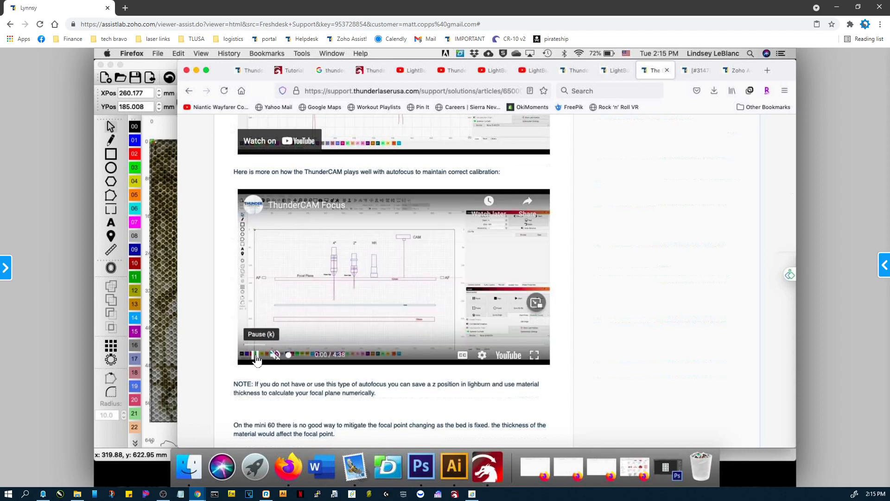
click(256, 357)
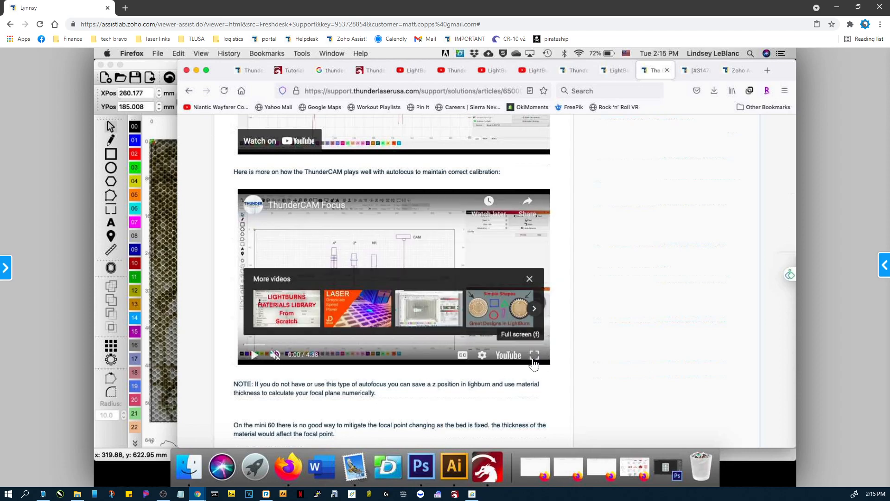
Show the ThunderCAM Focus video full screen without the suggested videos, and set its quality to 1080p60.
click(534, 354)
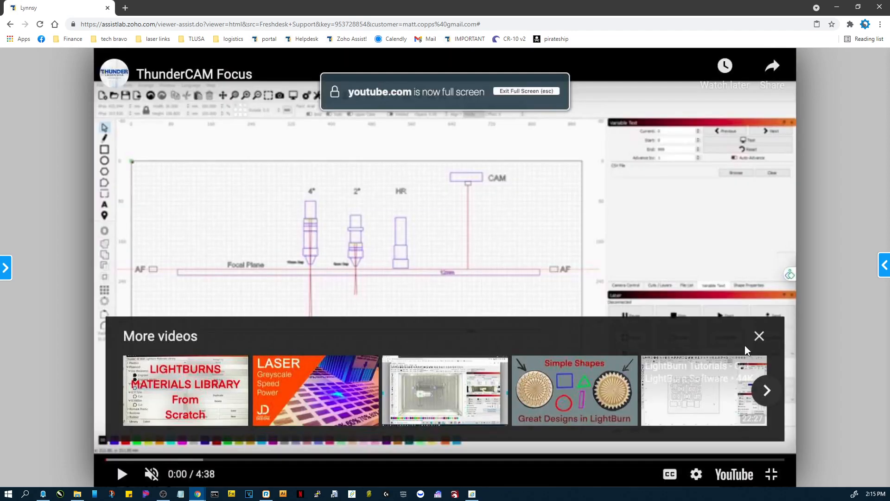
click(758, 337)
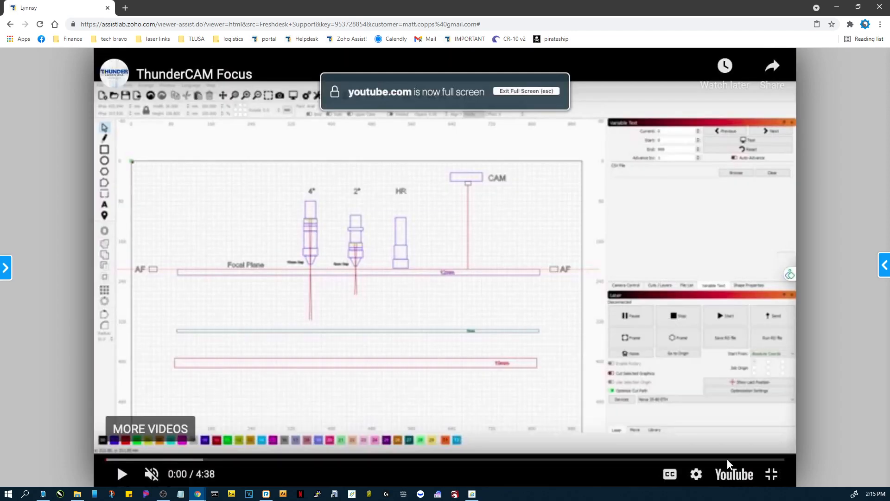
click(696, 474)
click(741, 437)
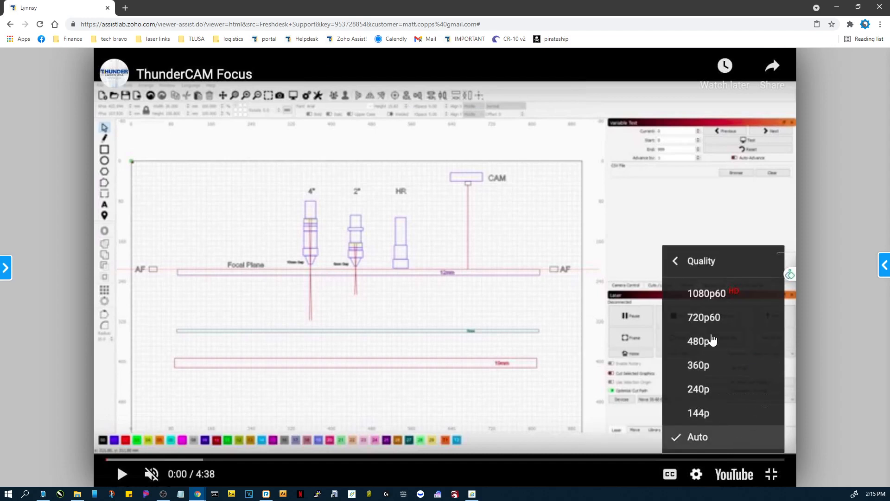
click(725, 294)
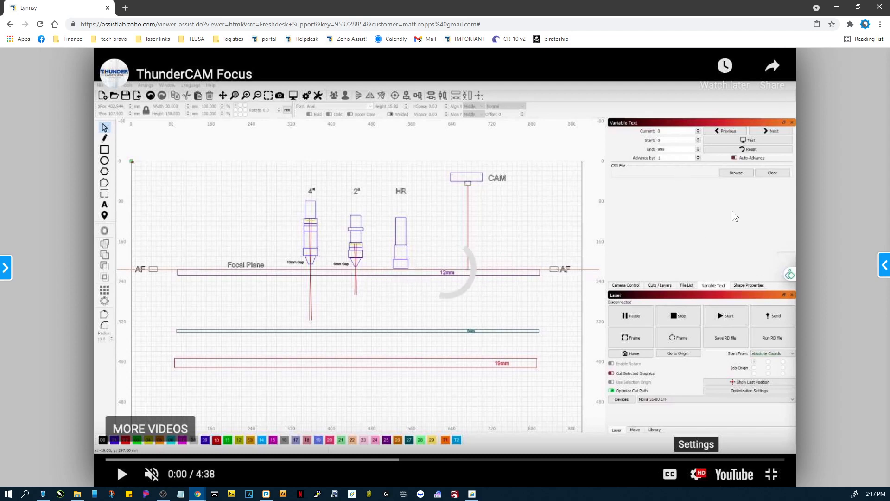
Leave the full-screen video and switch back to LightBurn on the remote computer.
click(771, 483)
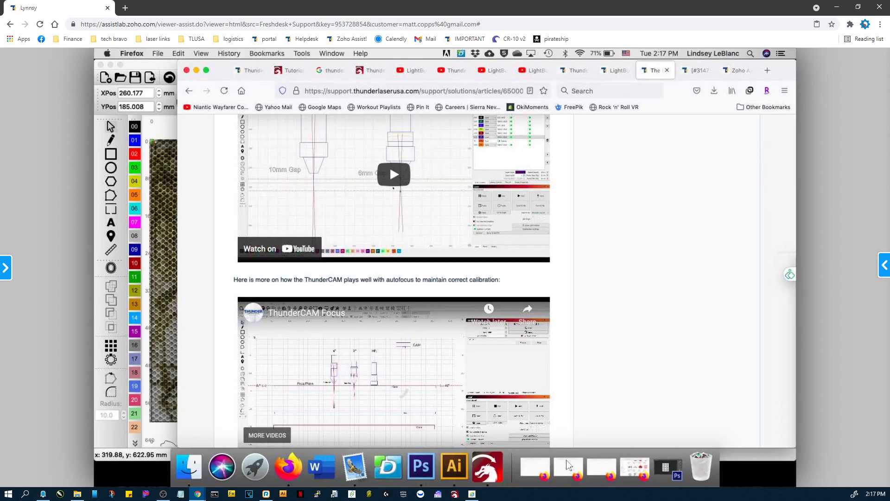
click(480, 466)
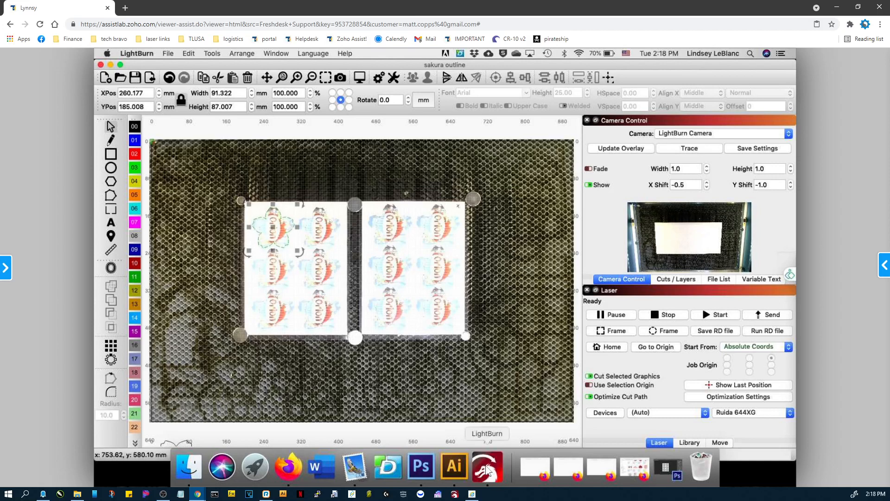
Refresh the camera overlay of the laser bed on the workspace.
right_click(694, 236)
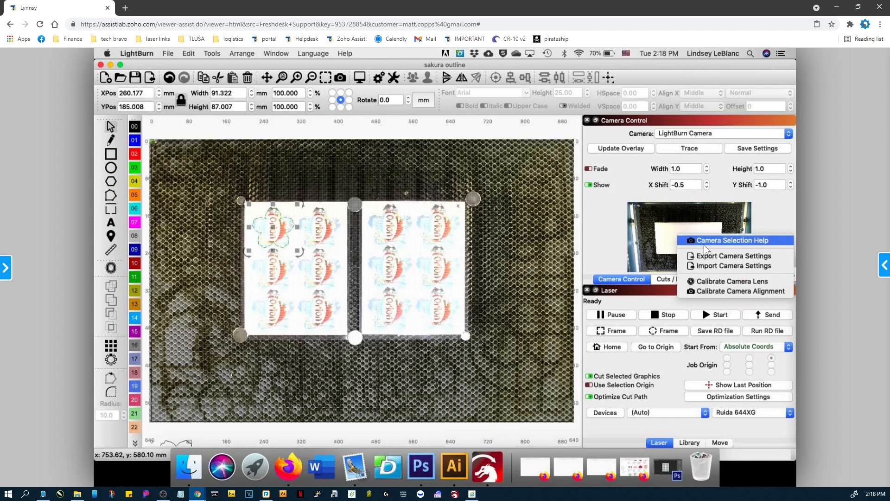
click(622, 152)
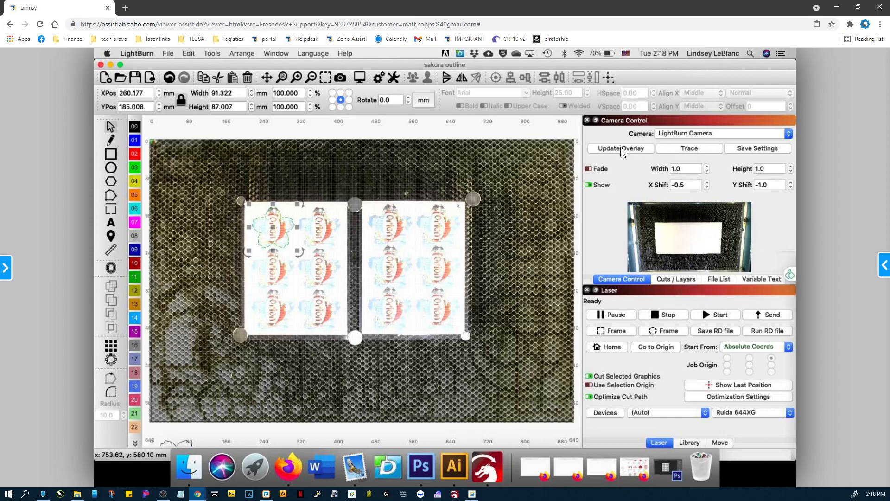
click(623, 152)
Start the camera alignment calibration with LightBurn Camera as the camera and continue to the target settings.
right_click(687, 245)
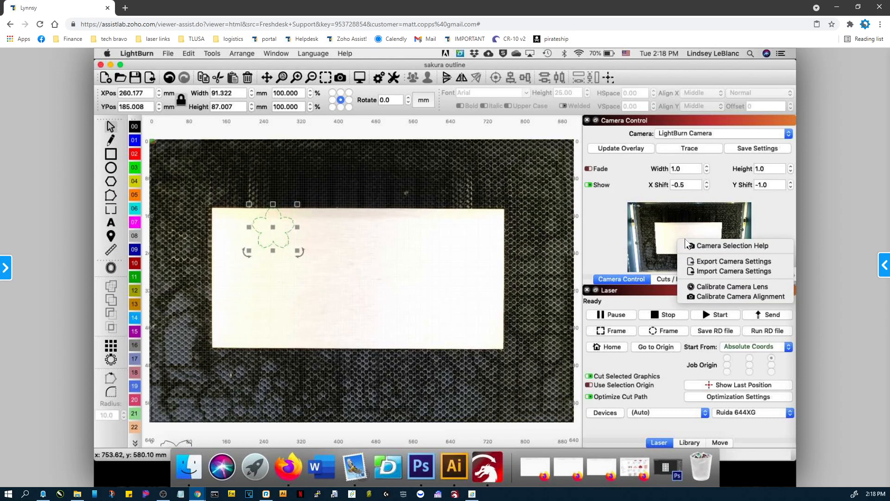
click(705, 298)
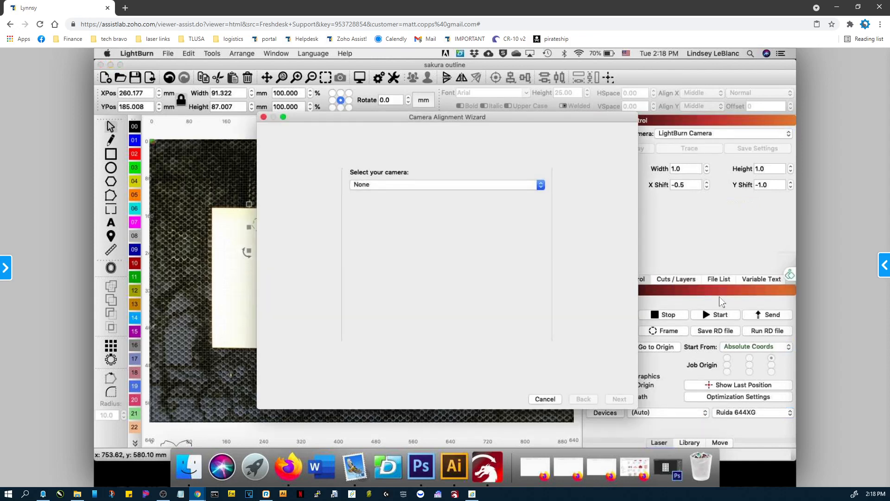
click(542, 185)
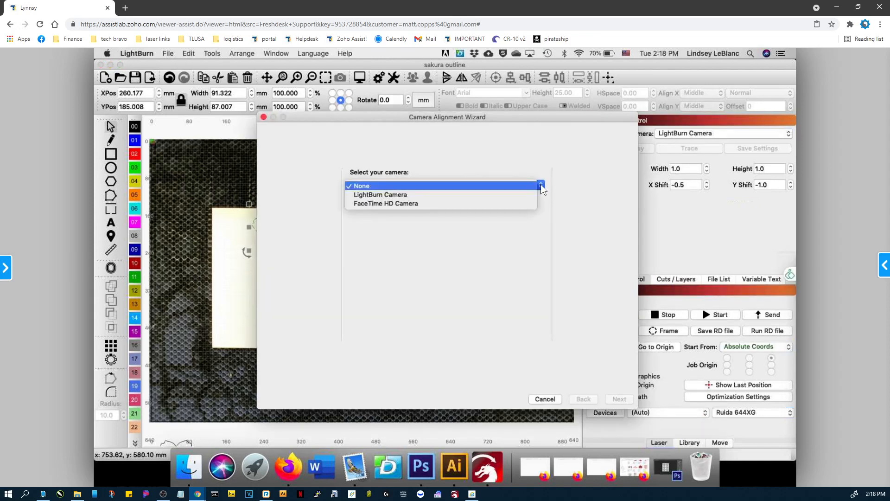
click(402, 195)
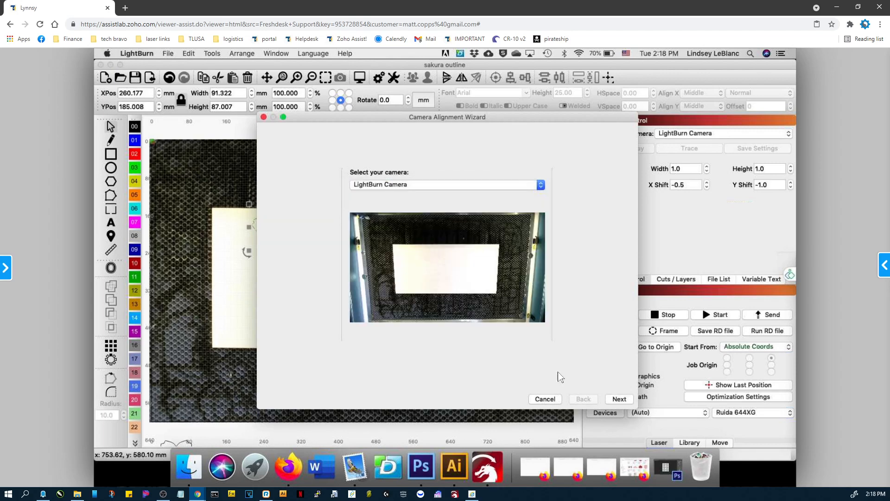
click(619, 399)
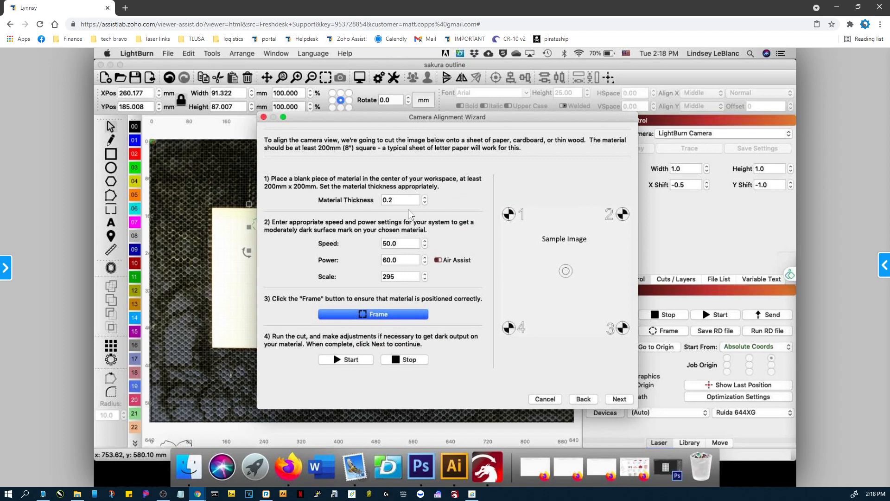
Set the alignment target's material thickness to 0, speed to 500, power to 30 and scale to 144.
drag(400, 200, 351, 201)
text(0)
key(Tab)
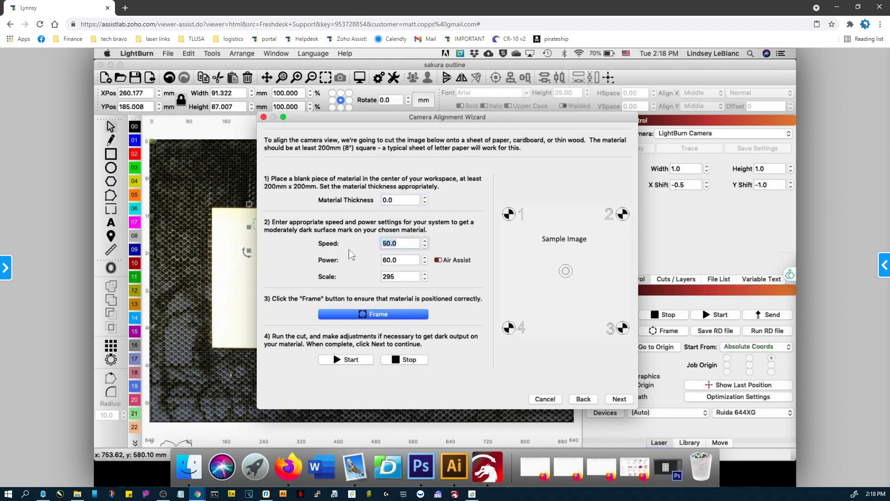
text(500)
key(Tab)
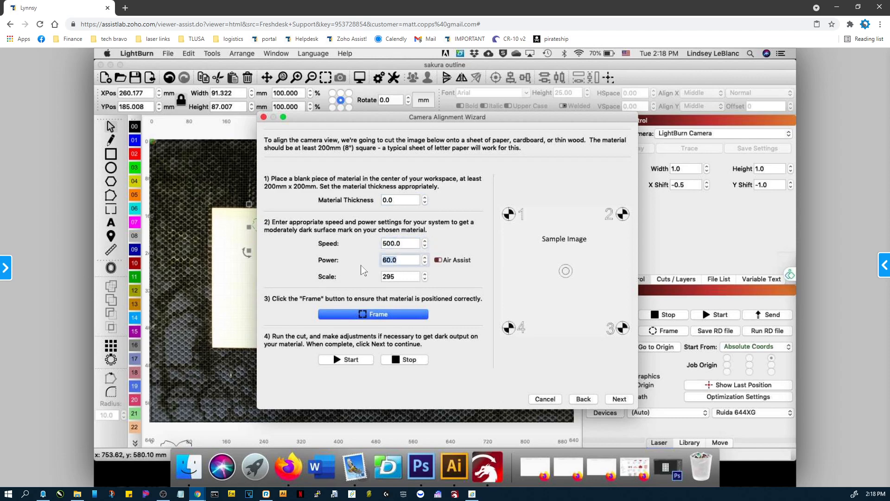
text(30)
key(Tab)
text(295)
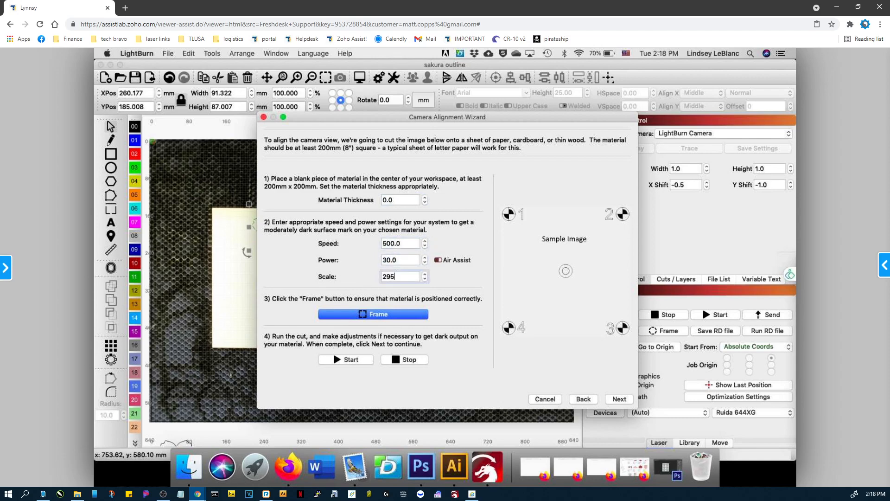
drag(397, 277, 369, 279)
text(144)
Move the alignment wizard aside and frame the target on the material, discarding the unsaved project changes.
drag(584, 124, 772, 87)
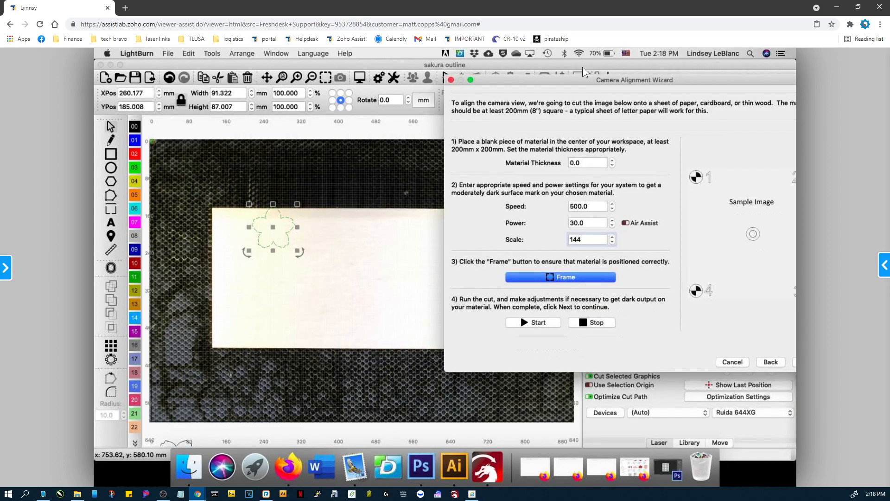
drag(583, 67, 568, 75)
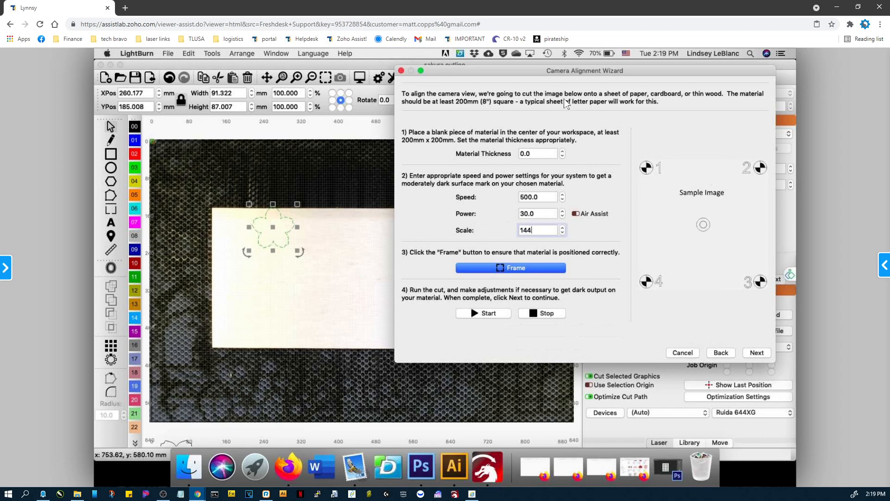
click(506, 267)
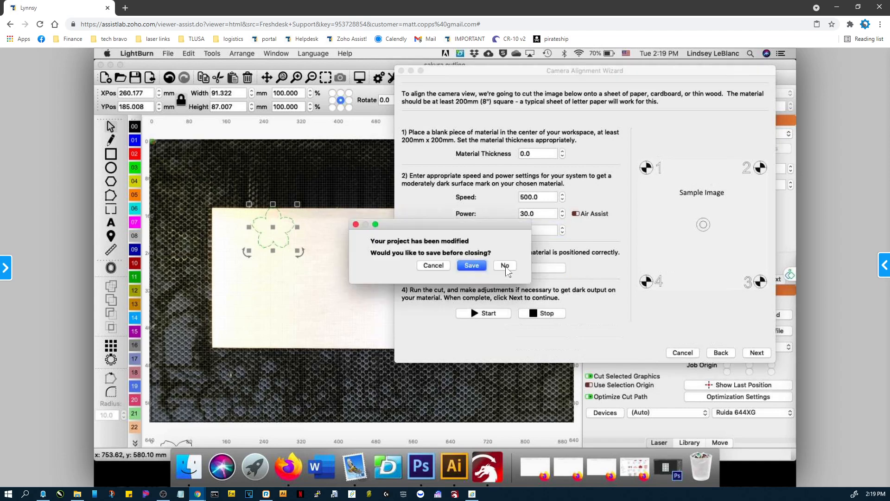
click(506, 266)
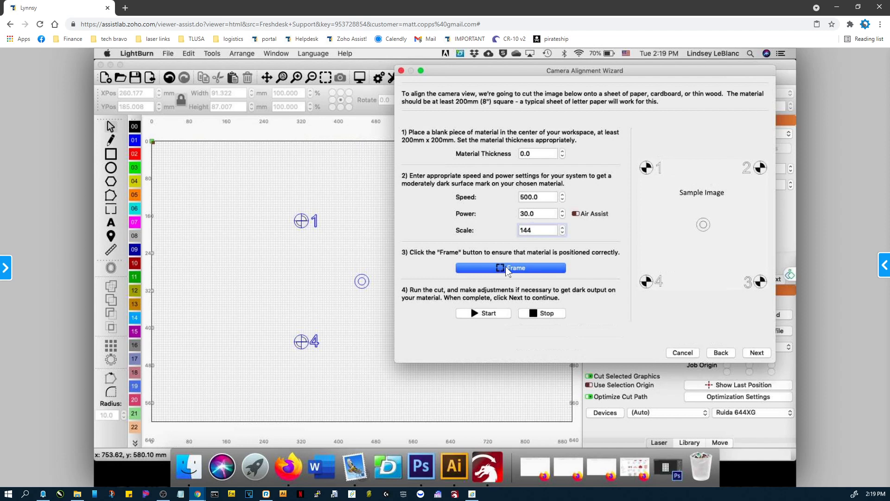
Turn on Air Assist, set the target scale to 143 and continue to the image capture page.
click(576, 213)
key(BackSpace)
text(3)
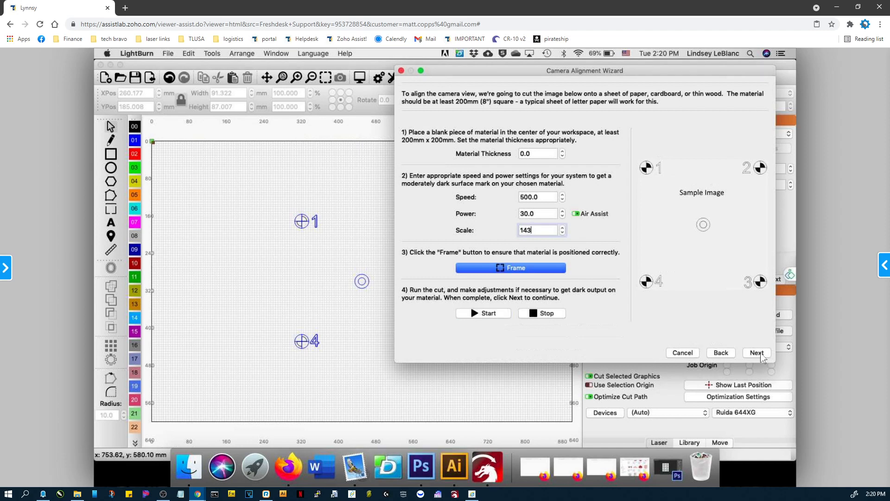
click(760, 354)
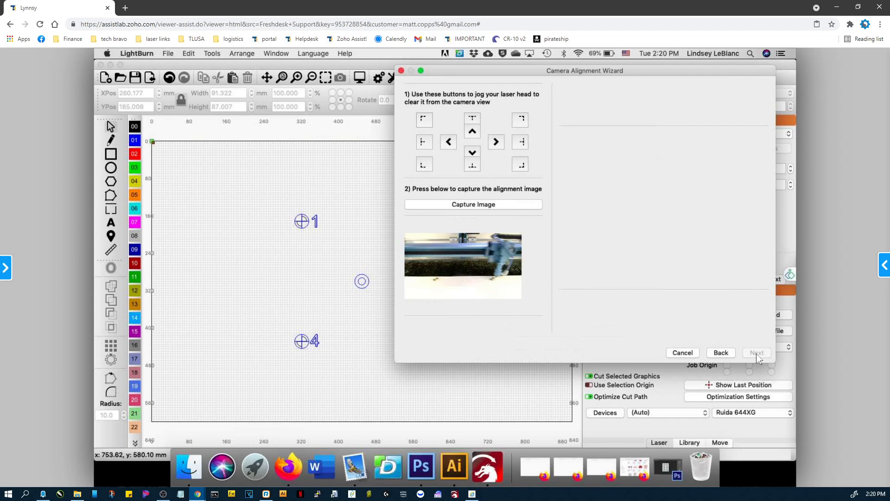
Switch to the focus article in Firefox on the remote computer, then return to LightBurn's alignment wizard.
click(293, 464)
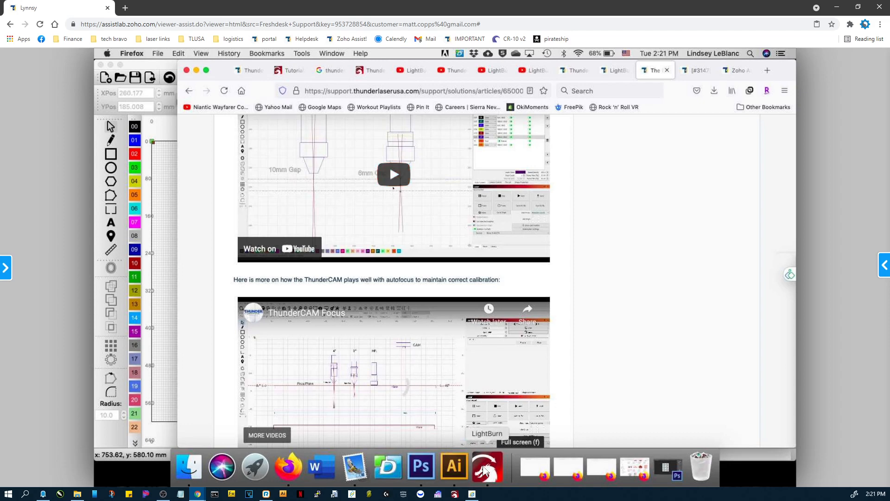
click(499, 477)
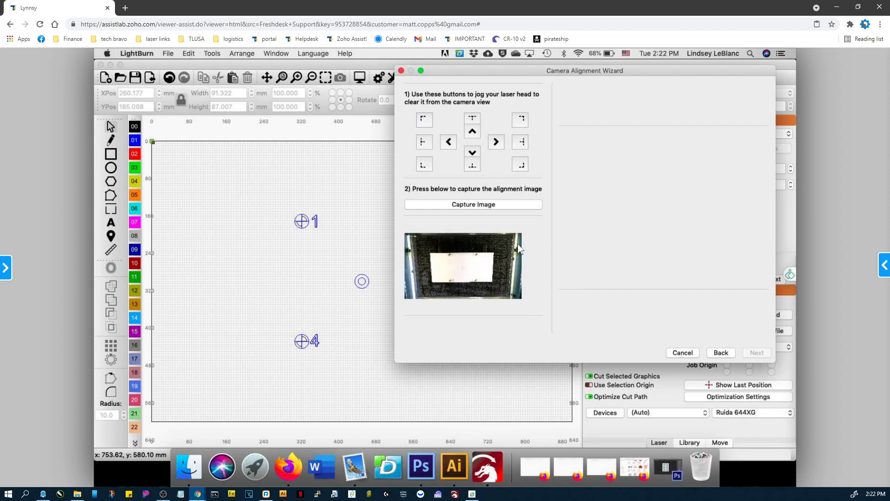
Capture the alignment image of the engraved target and continue to the marker selection.
click(471, 205)
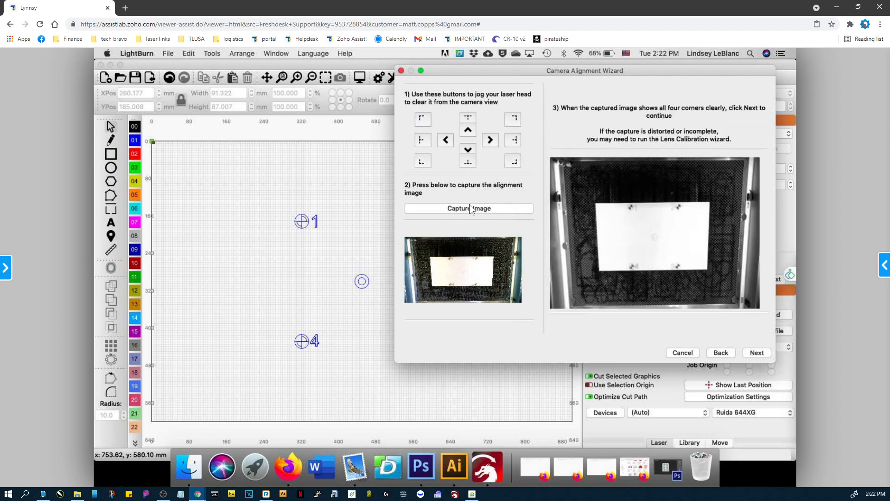
click(756, 354)
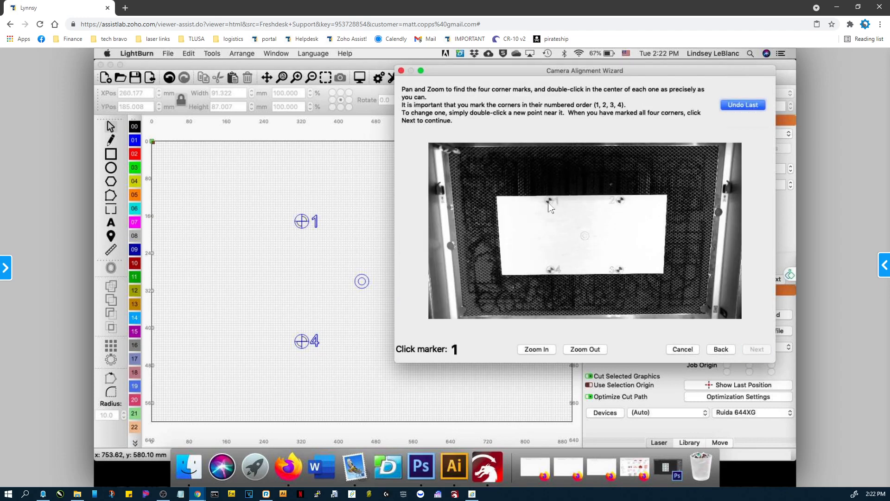
Mark the centre of corner marker 1 in the captured image, then undo that mark.
scroll(548, 205, up, 3)
scroll(548, 205, up, 5)
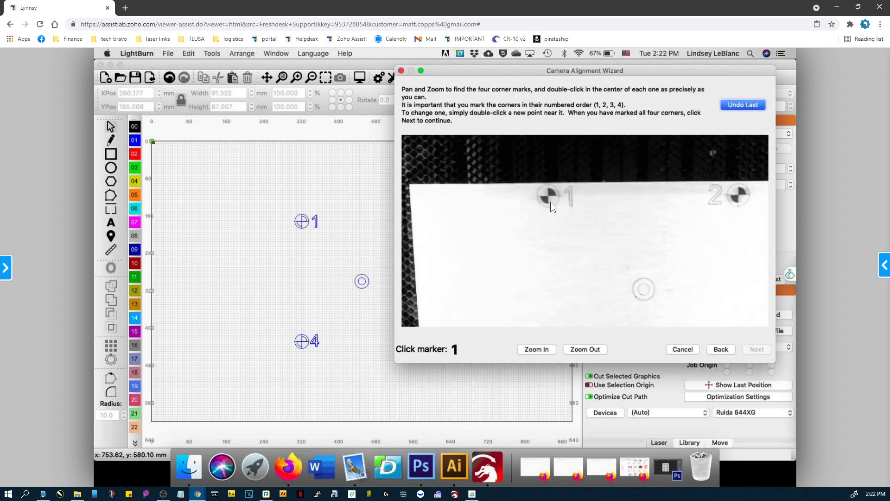
scroll(566, 203, up, 1)
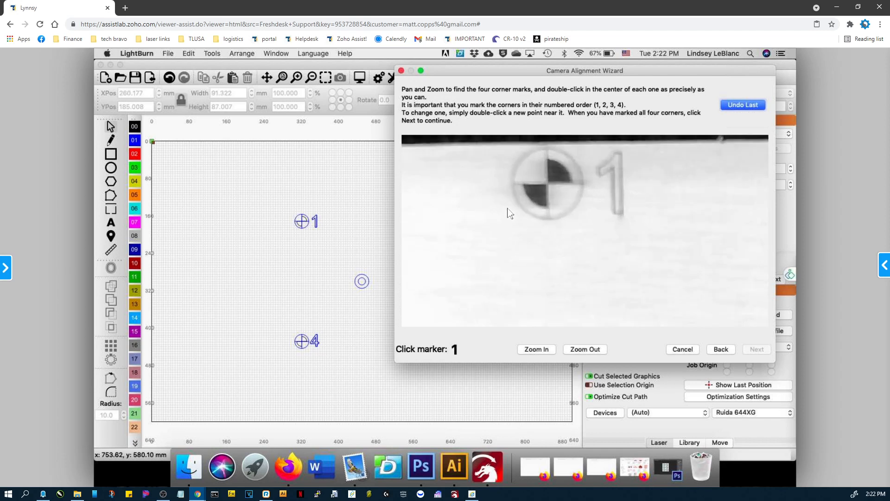
double_click(548, 183)
scroll(561, 199, down, 1)
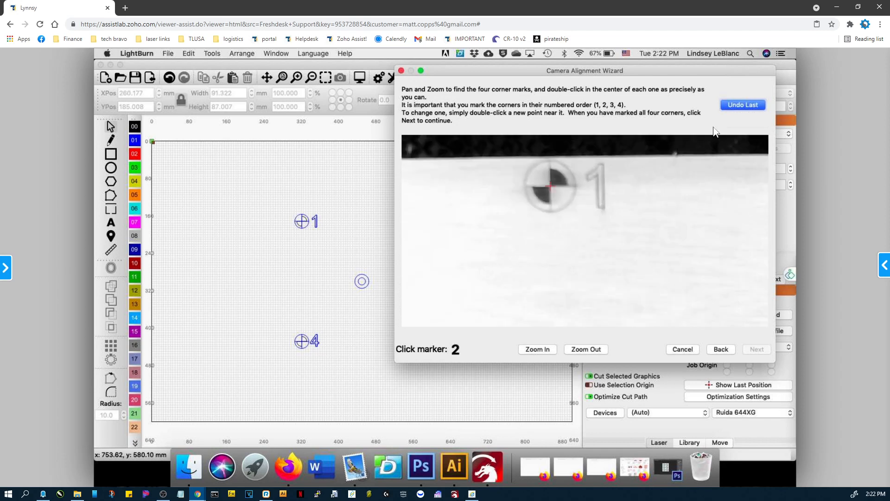
click(743, 105)
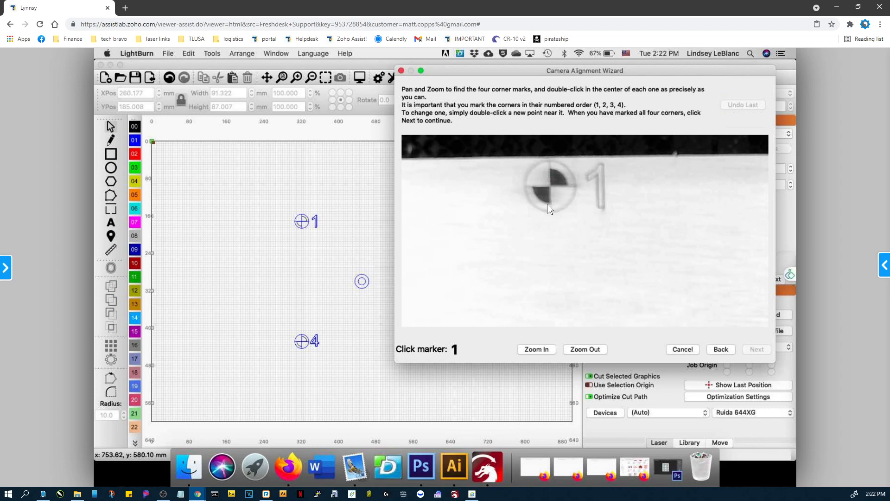
Mark the exact centres of the four corner markers in the order 1 to 4 and finish the alignment wizard.
scroll(549, 208, up, 3)
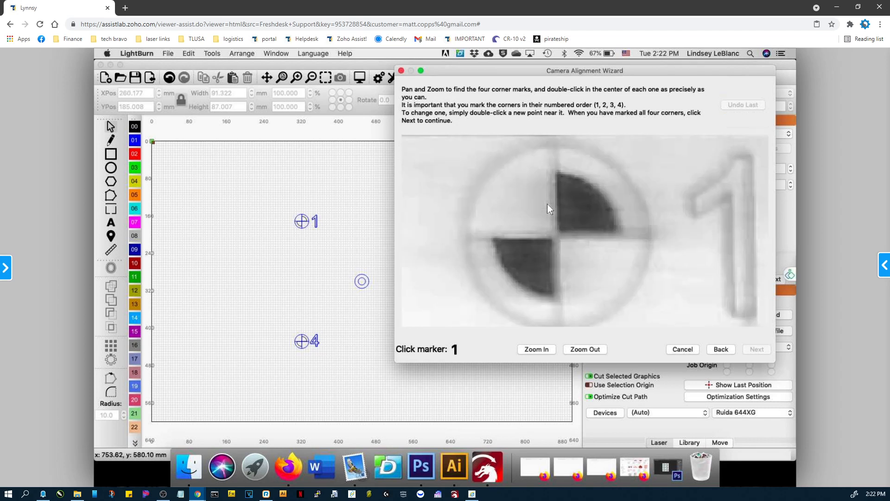
double_click(547, 204)
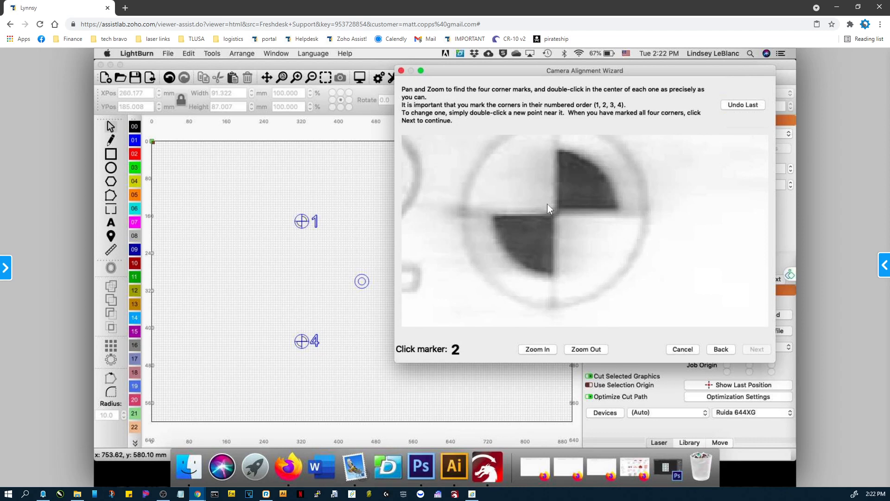
double_click(547, 205)
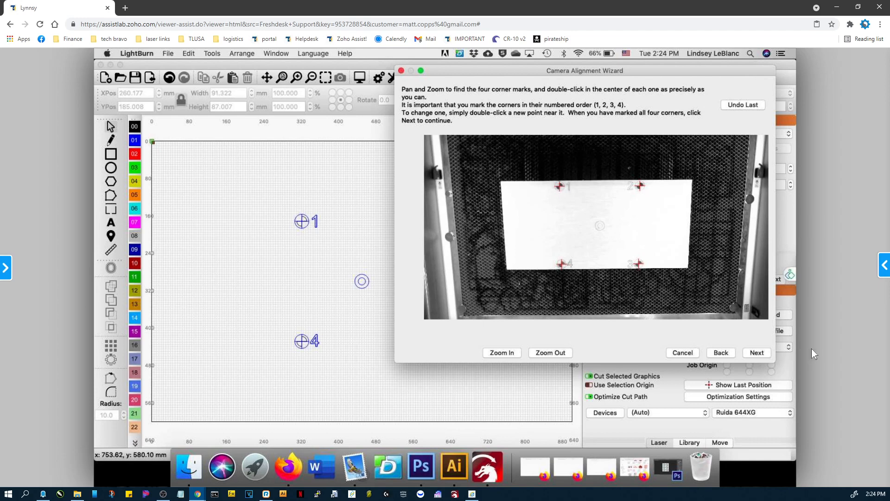
click(758, 353)
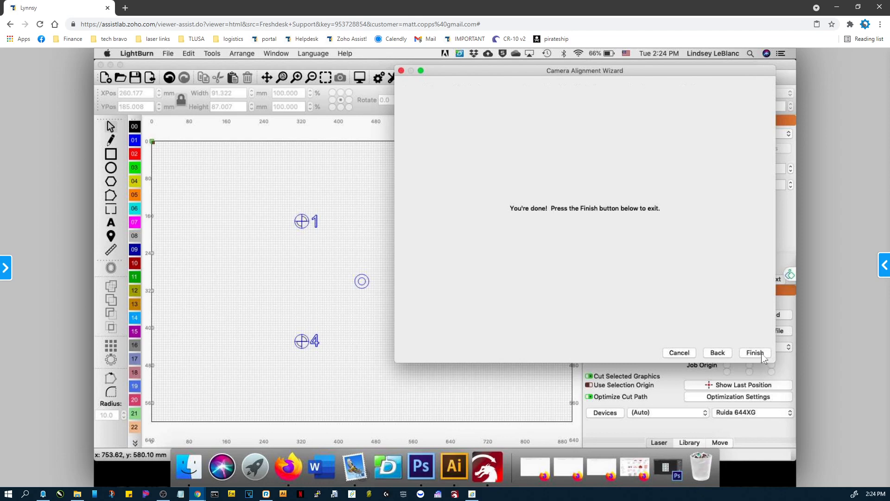
click(761, 352)
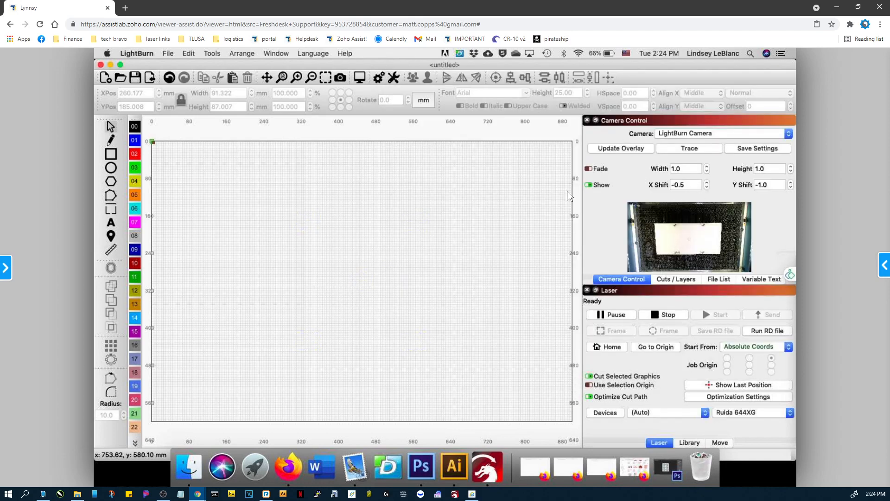
Refresh the camera overlay and draw a test circle about 25 mm in diameter above the engraved central target.
click(619, 148)
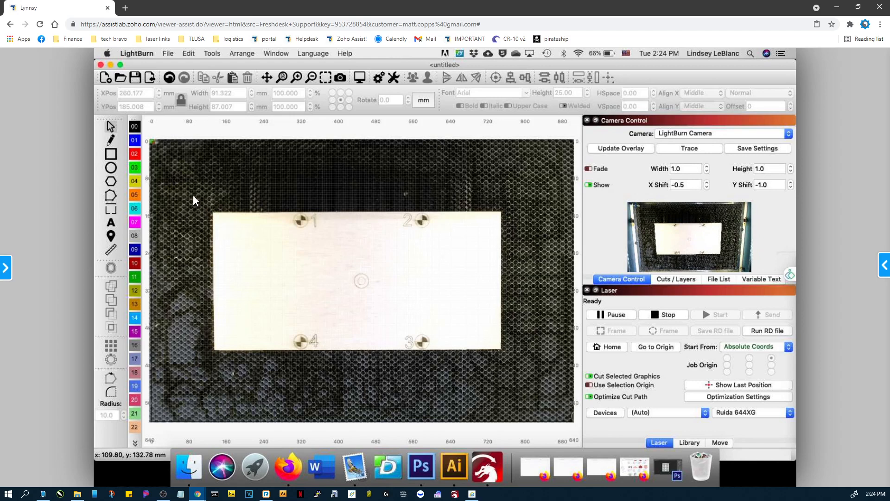
click(111, 168)
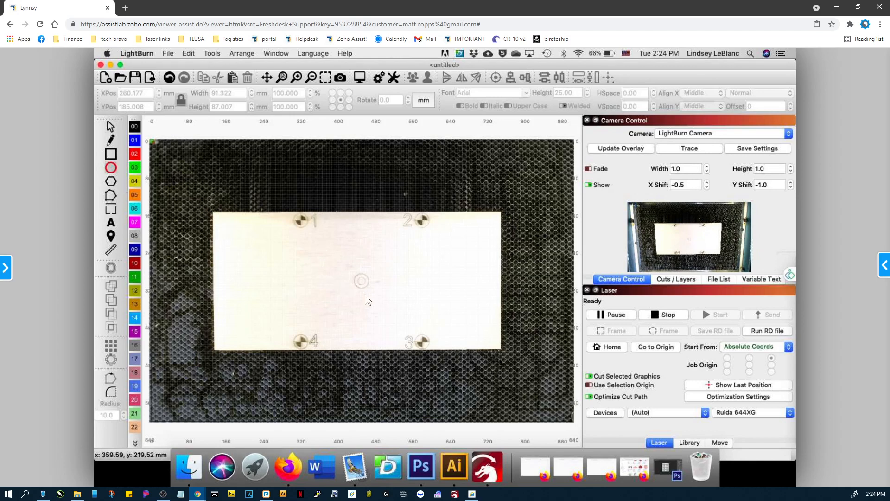
drag(354, 237, 366, 249)
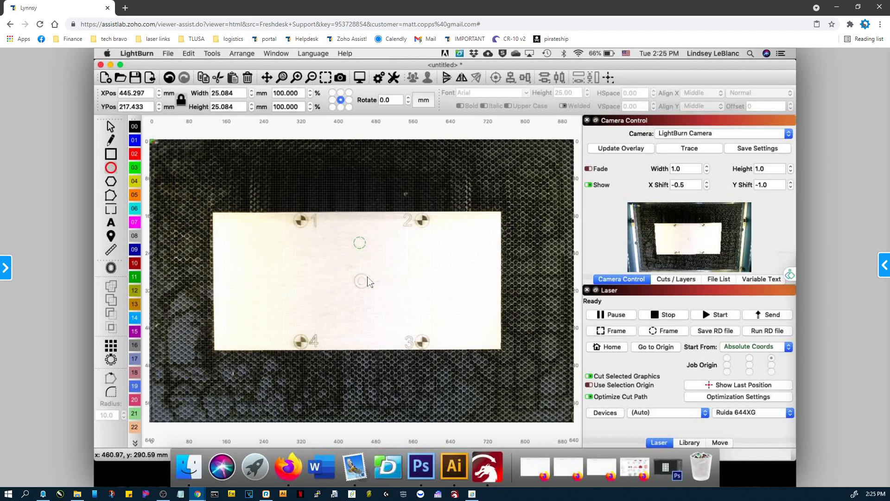
Check the test circle's layer settings and run it on the laser, then bring back the camera controls.
click(665, 280)
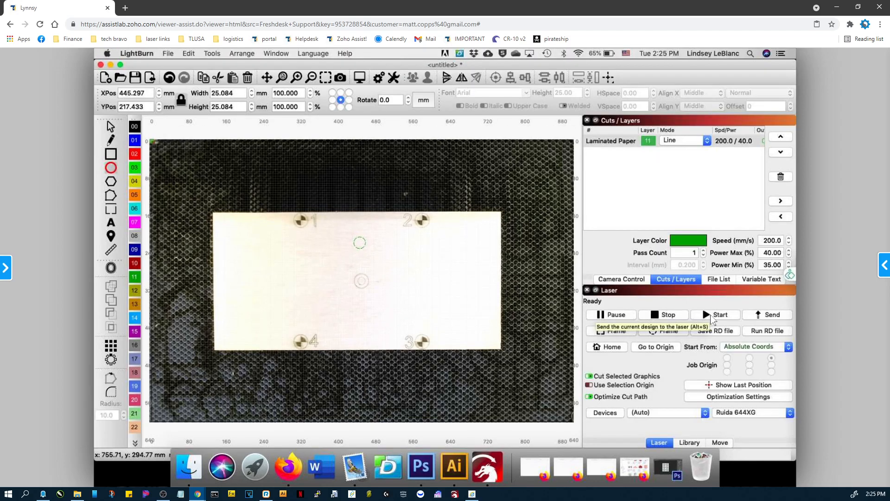
click(713, 317)
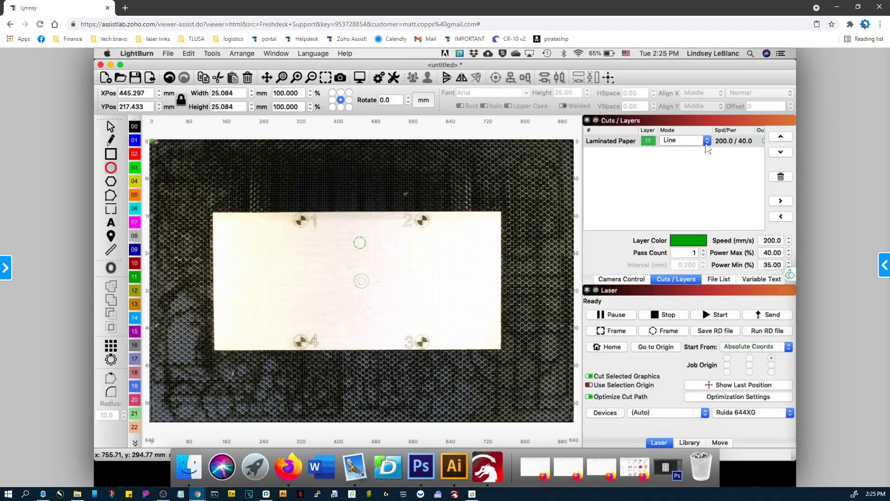
click(621, 279)
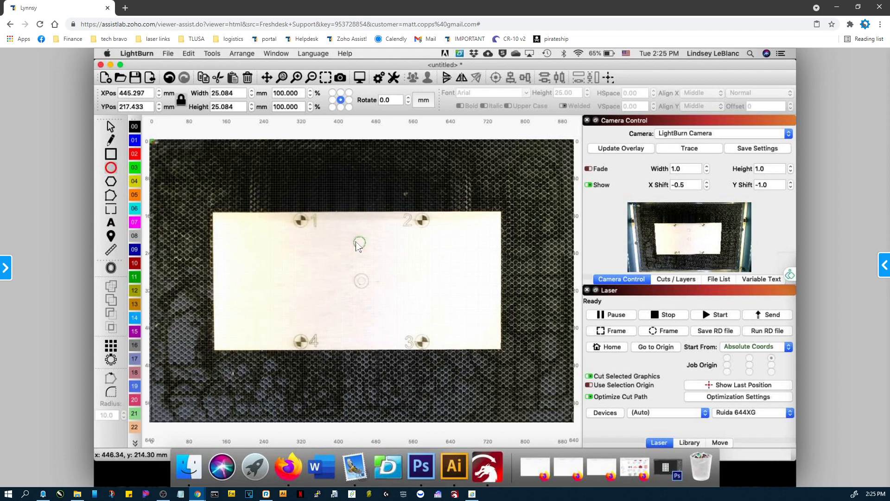
Examine how closely the engraved test circle matches its drawn outline in the camera overlay.
scroll(357, 246, up, 2)
scroll(356, 243, up, 5)
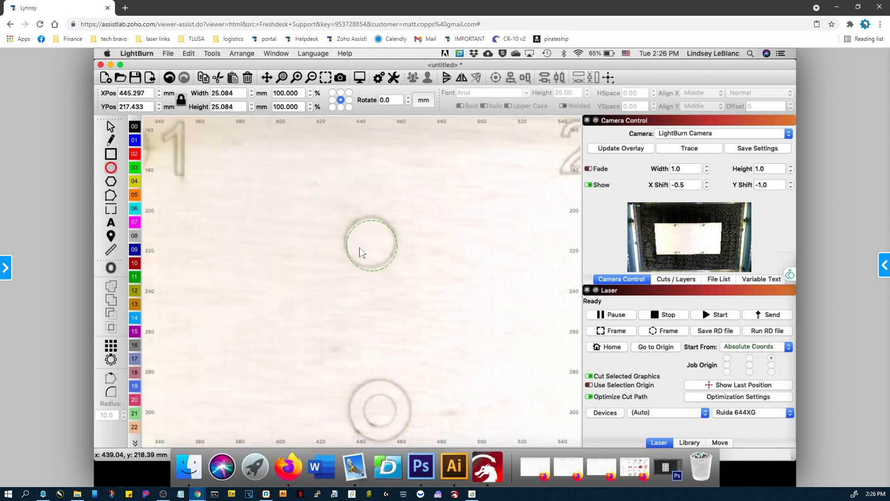
scroll(319, 253, up, 1)
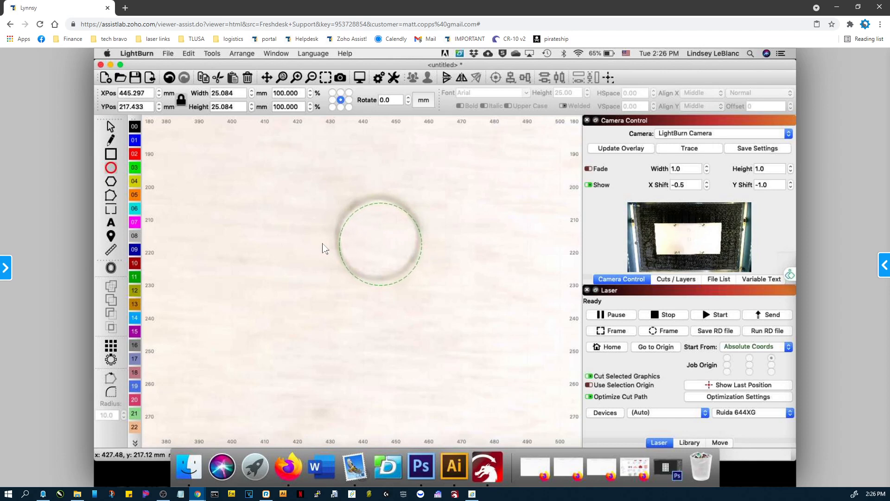
Switch to Firefox, search the support site for "thu" and read the ThunderCAM Installation Manual down to Camera Mounting & Cable Routing.
click(299, 460)
scroll(426, 172, up, 10)
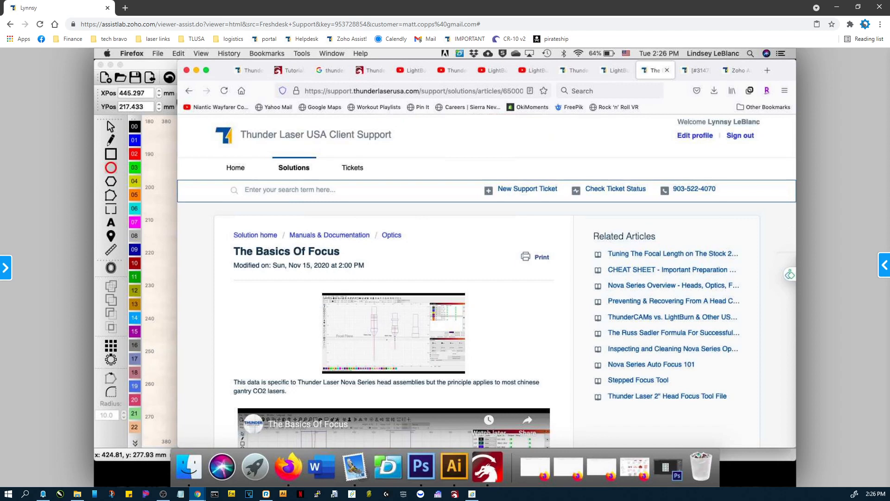
text(thu n)
key(BackSpace)
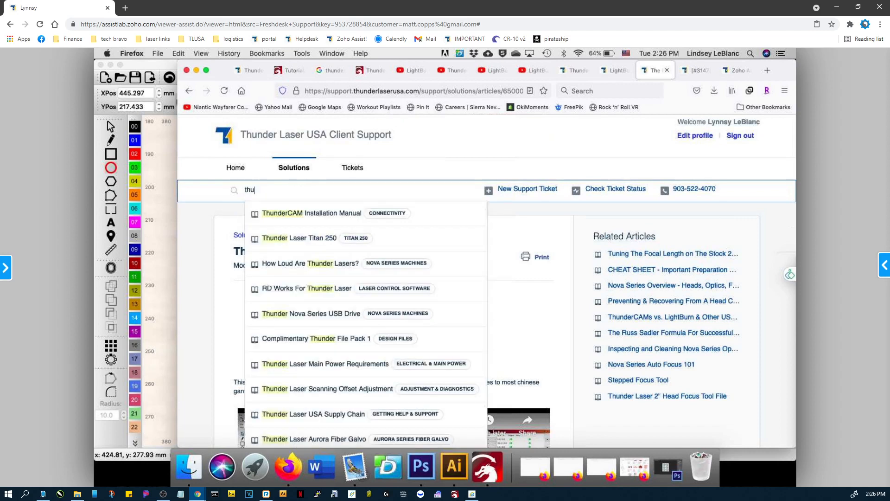
click(273, 215)
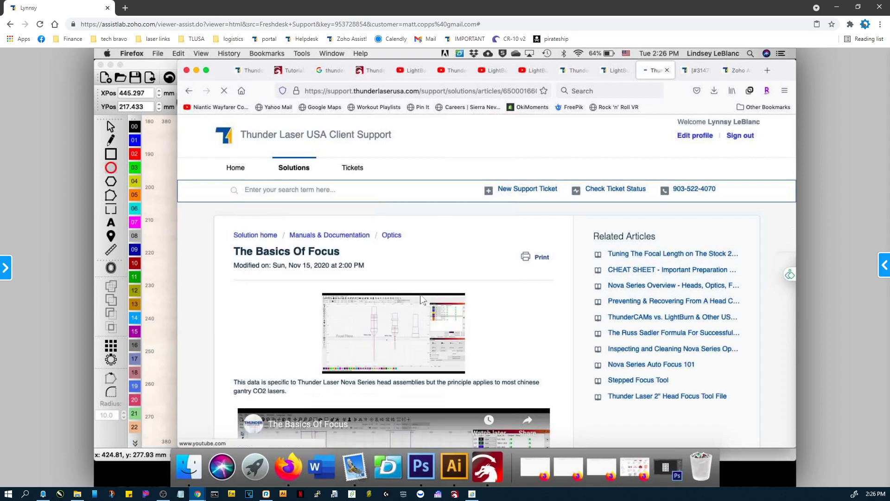
scroll(440, 306, down, 5)
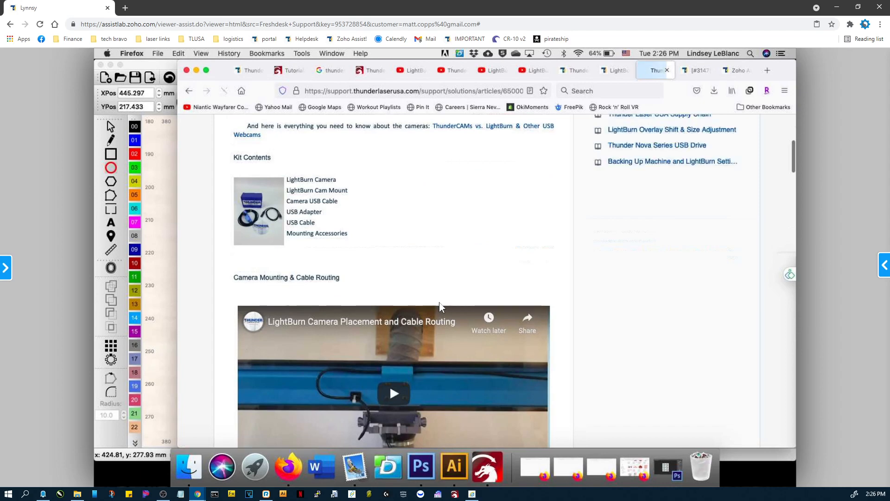
scroll(440, 306, down, 2)
scroll(436, 308, down, 1)
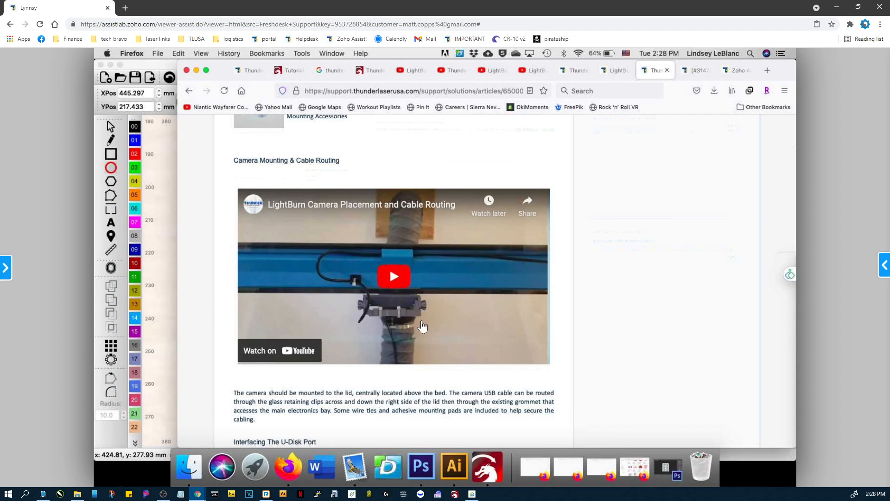
Switch back to LightBurn and set the camera overlay's X Shift, Y Shift, Width and Height adjustments to 0.
click(498, 462)
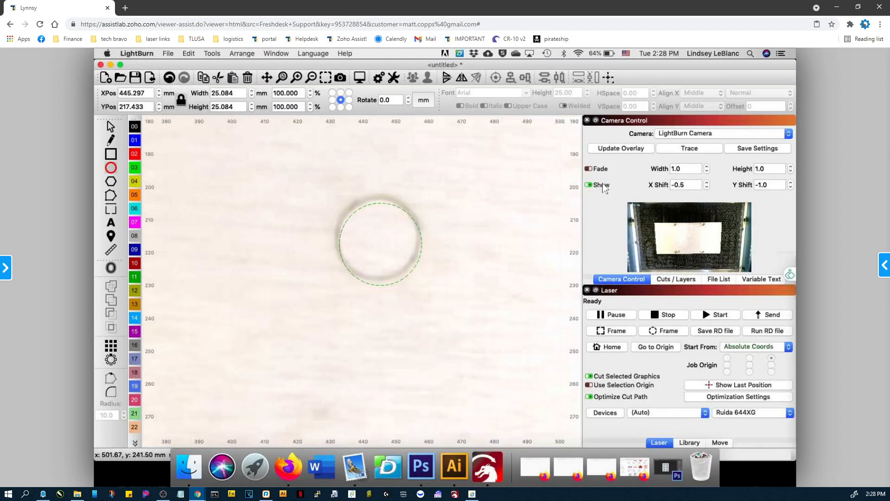
drag(689, 185, 671, 186)
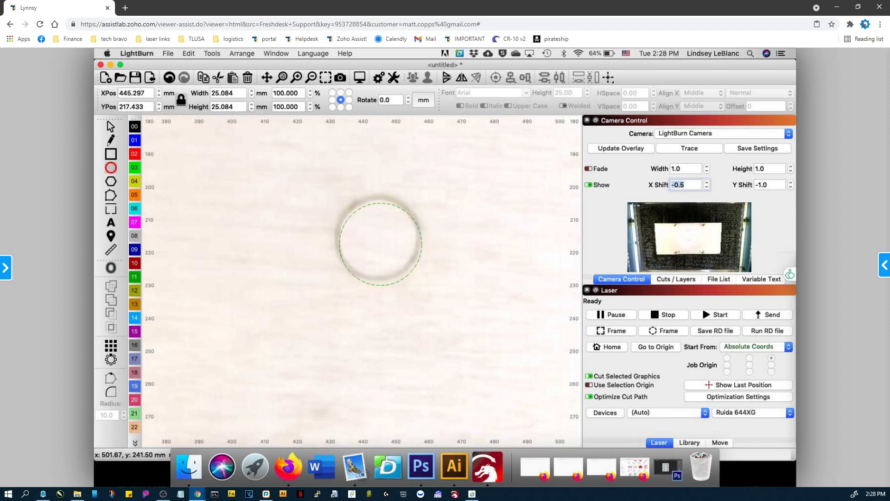
text(0)
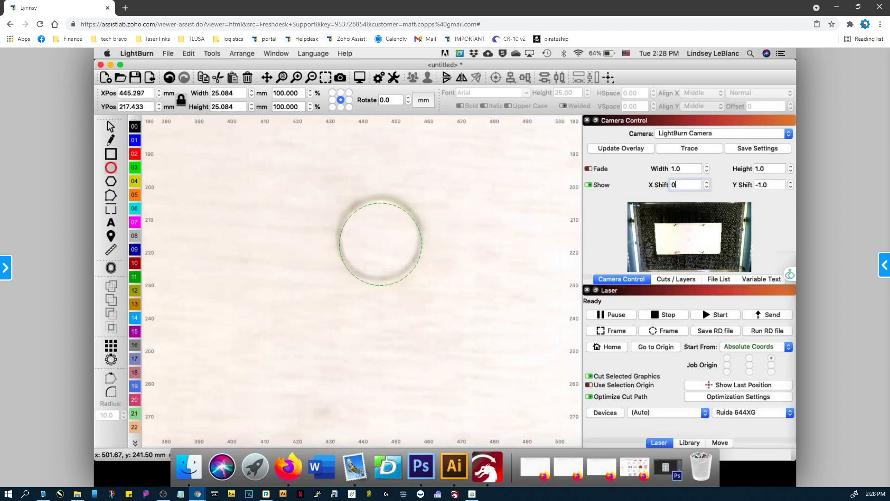
drag(770, 185, 755, 170)
text(00)
drag(693, 170, 660, 174)
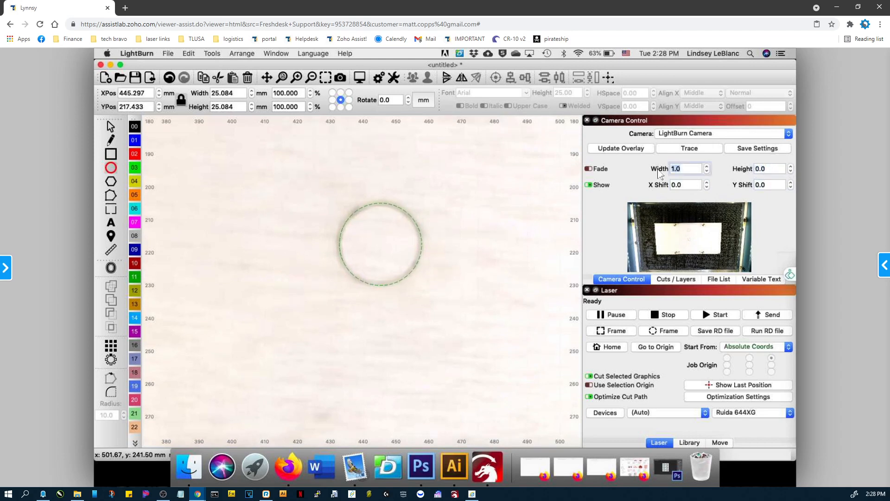
text(0)
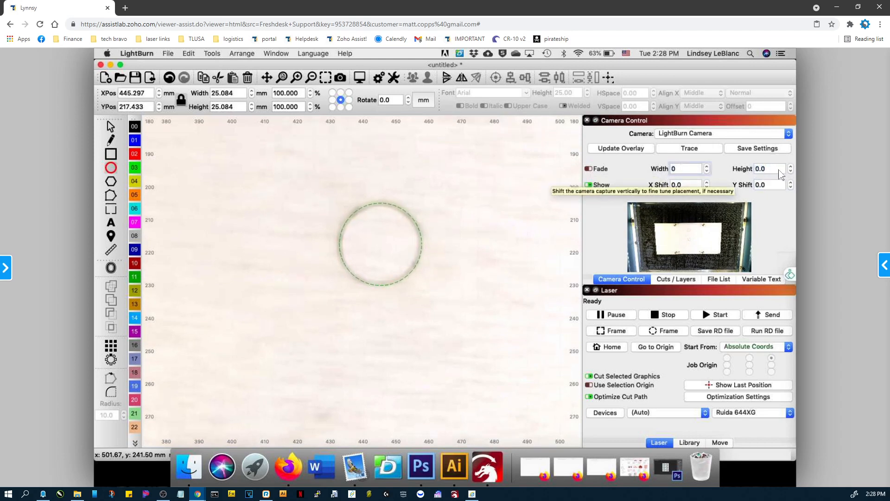
click(783, 171)
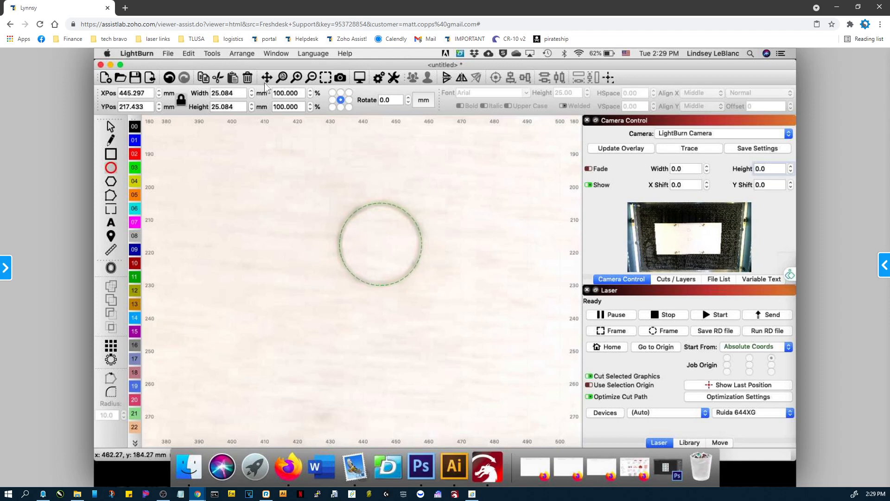
Show the whole work area, start a new camera alignment calibration and choose LightBurn Camera as its camera.
click(282, 83)
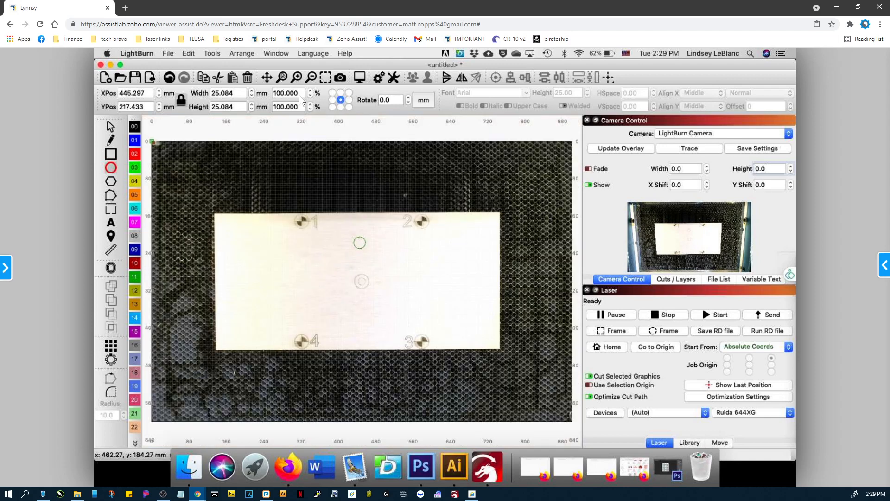
right_click(691, 241)
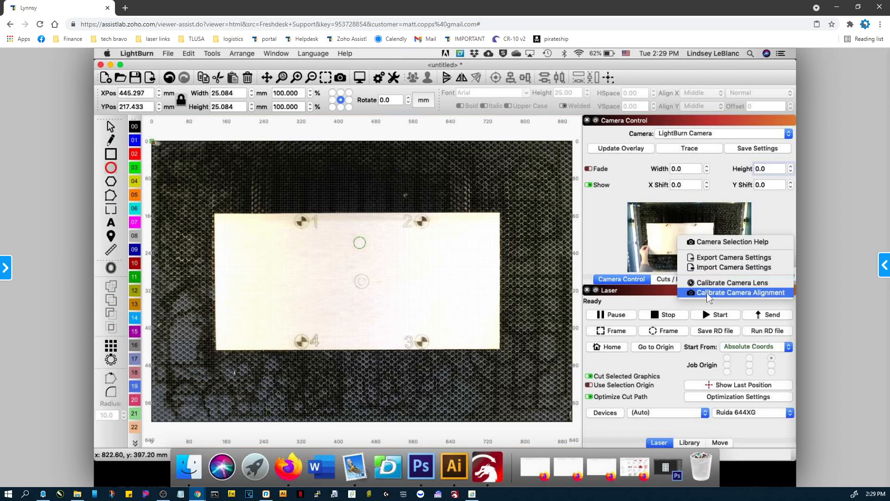
click(707, 294)
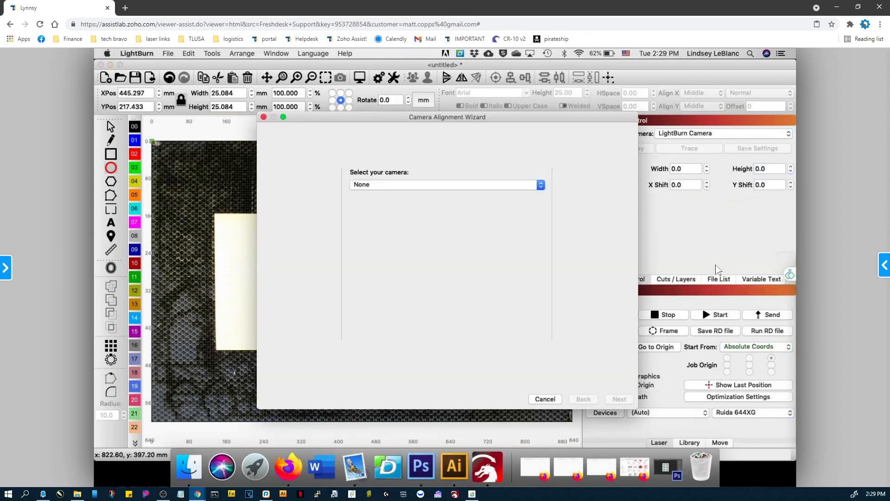
click(540, 186)
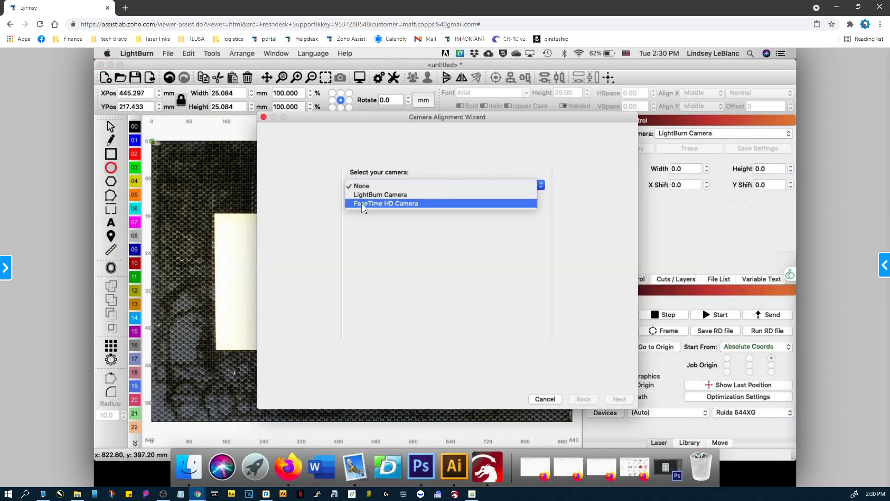
click(378, 194)
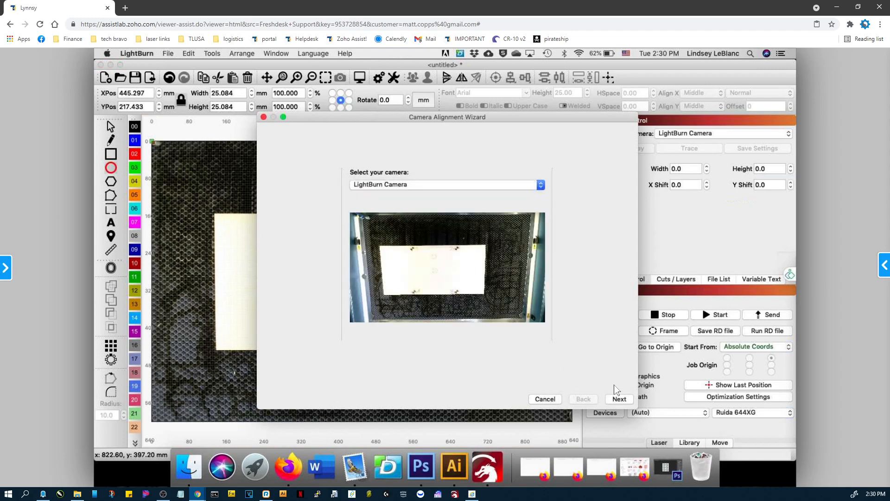
click(619, 400)
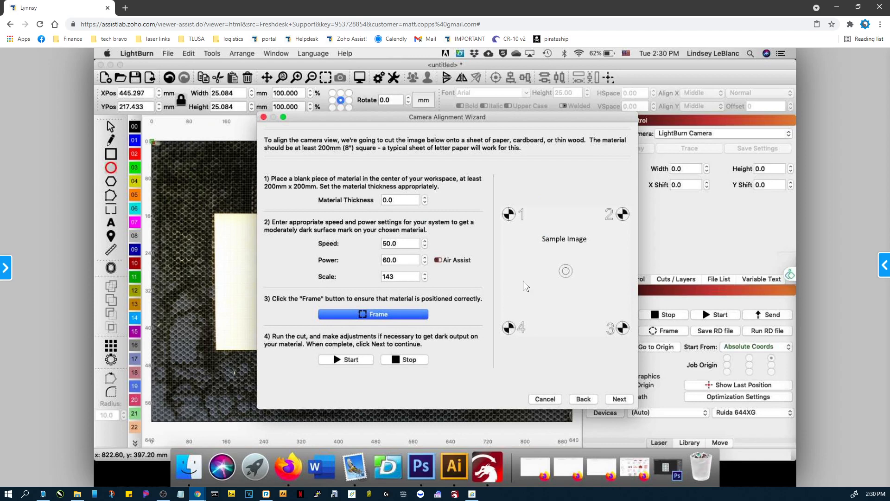
Set the alignment pattern's speed to 500 and power to 30 with Air Assist enabled.
drag(398, 244, 369, 248)
text(500)
click(439, 260)
drag(397, 261, 377, 263)
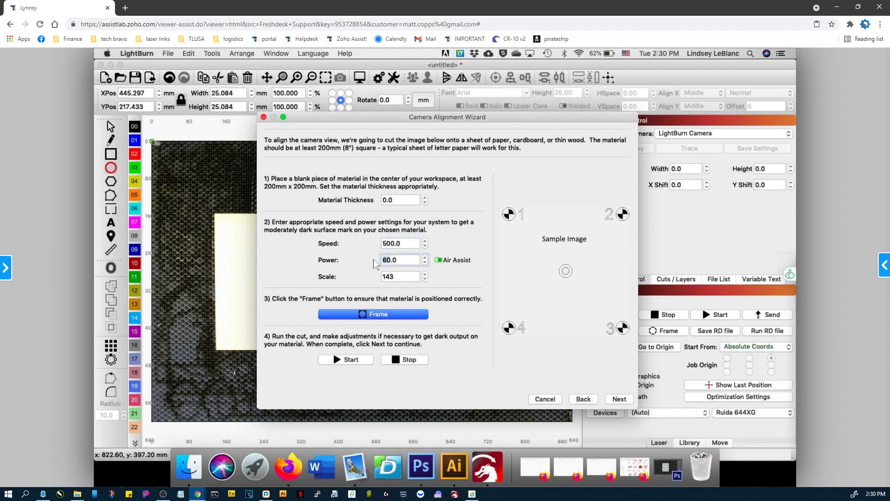
text(30.0)
key(Return)
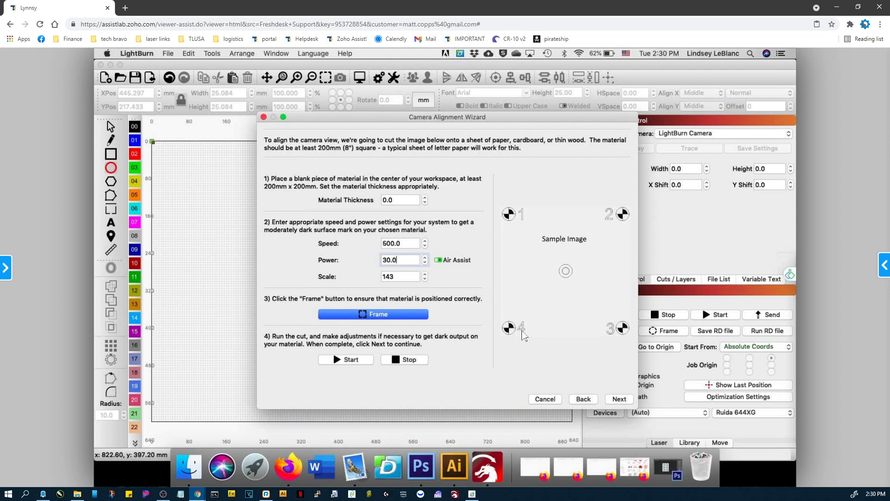
Engrave the alignment pattern, capture the alignment image of the material and accept it.
click(343, 359)
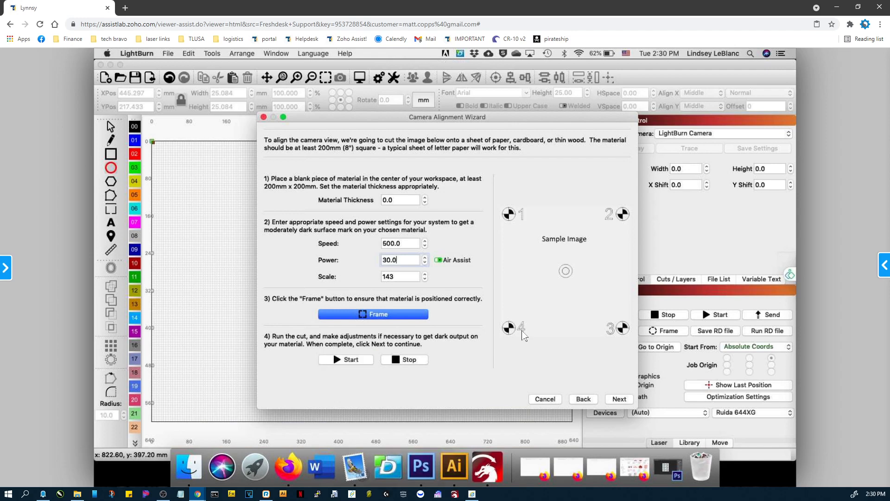
click(618, 399)
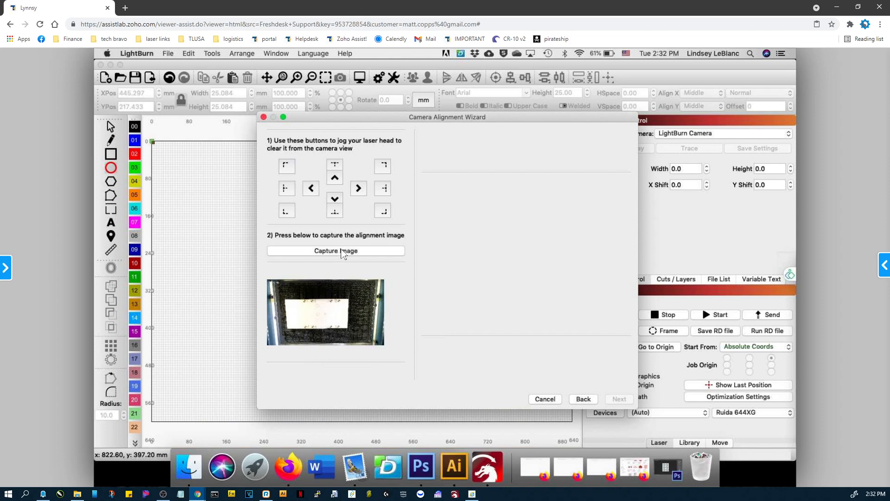
click(339, 256)
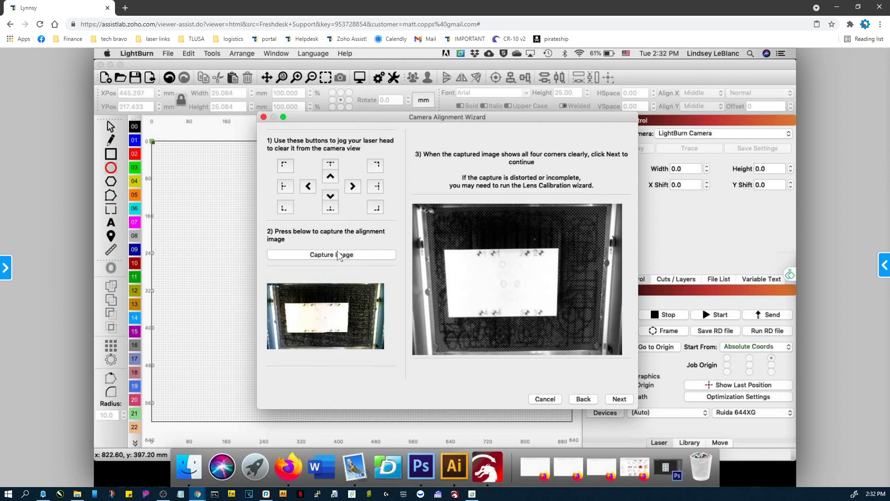
click(620, 400)
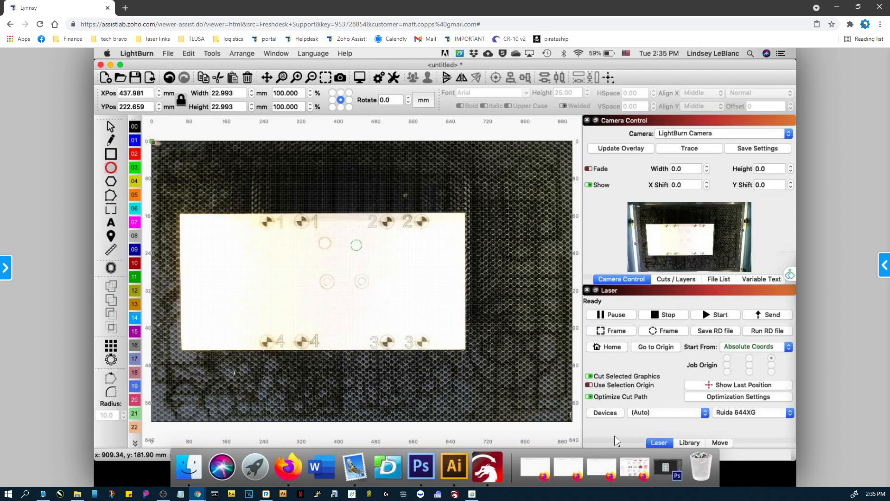
Examine the second engraved test circle close up against its drawn outline in the camera overlay.
key(ctrl+equal)
key(ctrl+equal)
key(ctrl+equal)
key(ctrl+equal)
key(ctrl+equal)
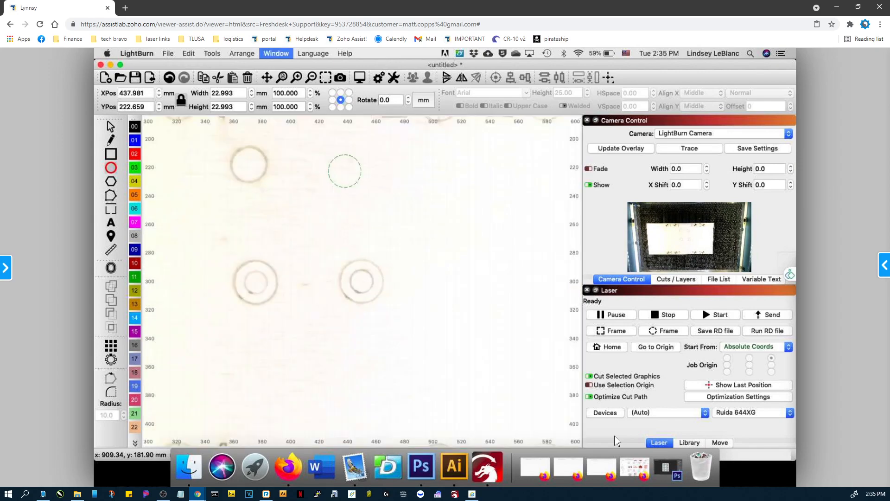
key(ctrl+equal)
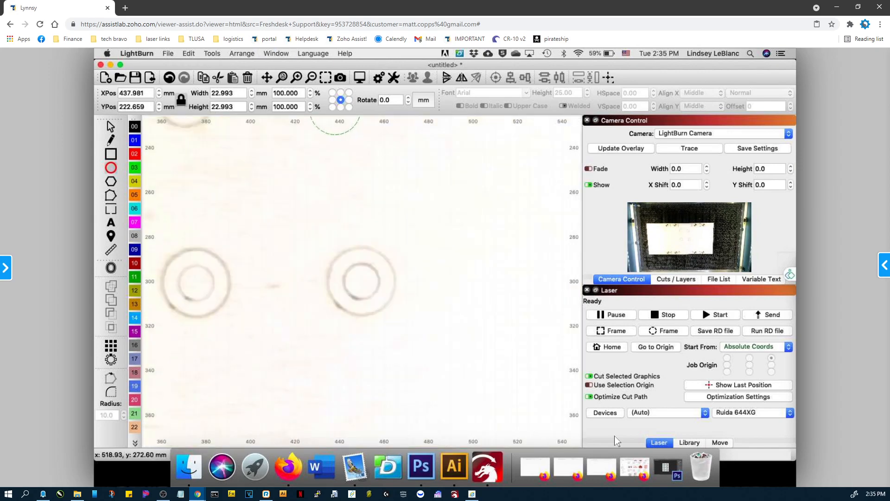
drag(342, 189, 431, 377)
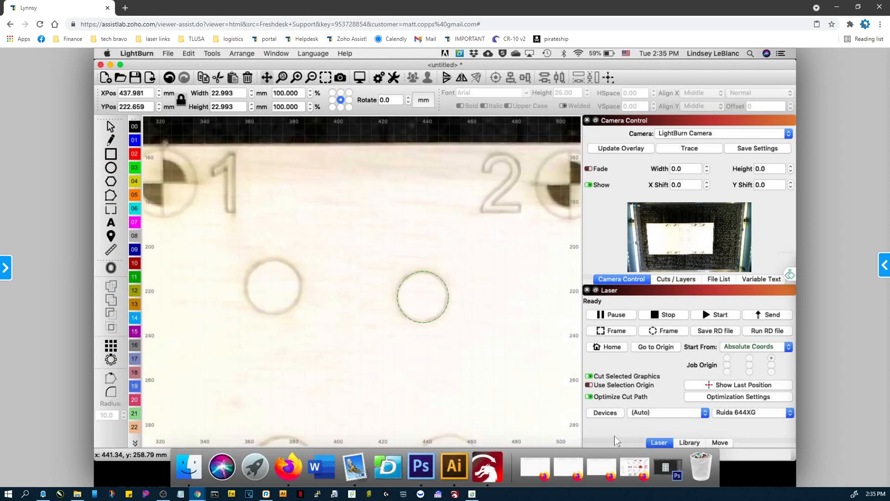
key(super+equal)
key(super+equal)
key(super+equal)
key(super+equal)
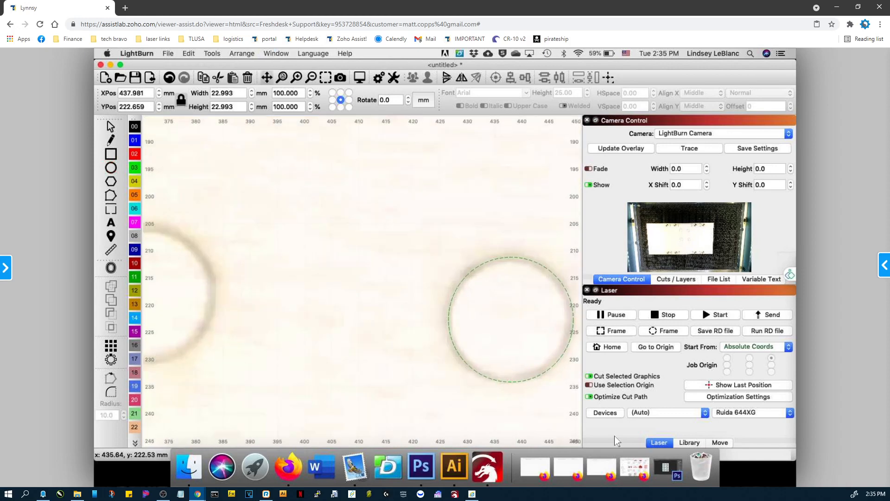
drag(499, 318, 371, 292)
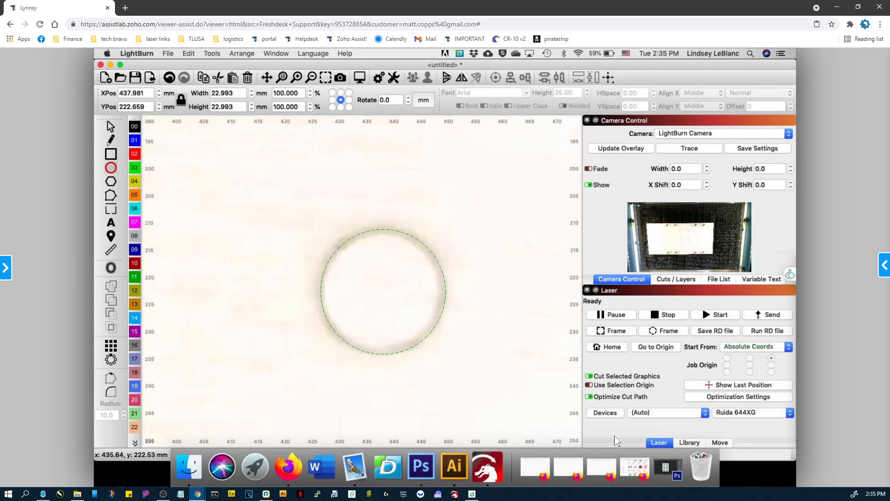